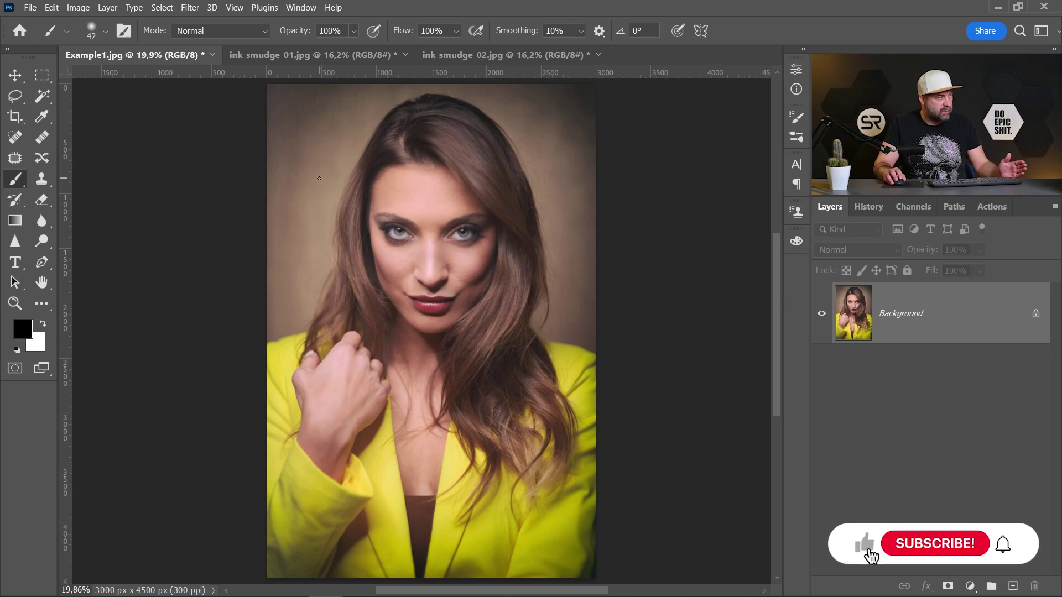
Preview the two ink smudge reference images
{"action": "left_click", "coordinate": [299, 56]}
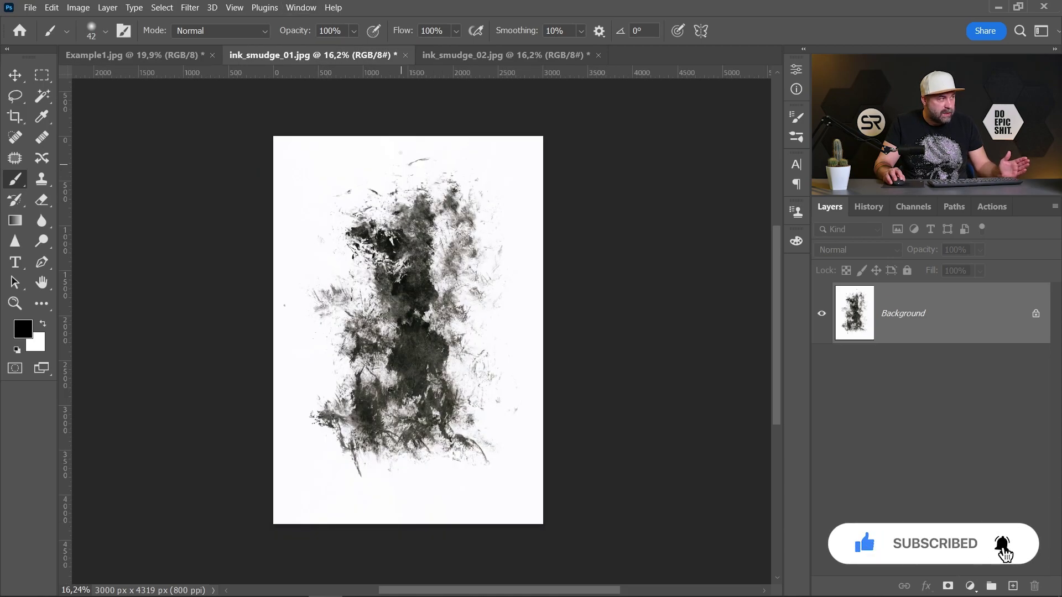
{"action": "left_click", "coordinate": [530, 54]}
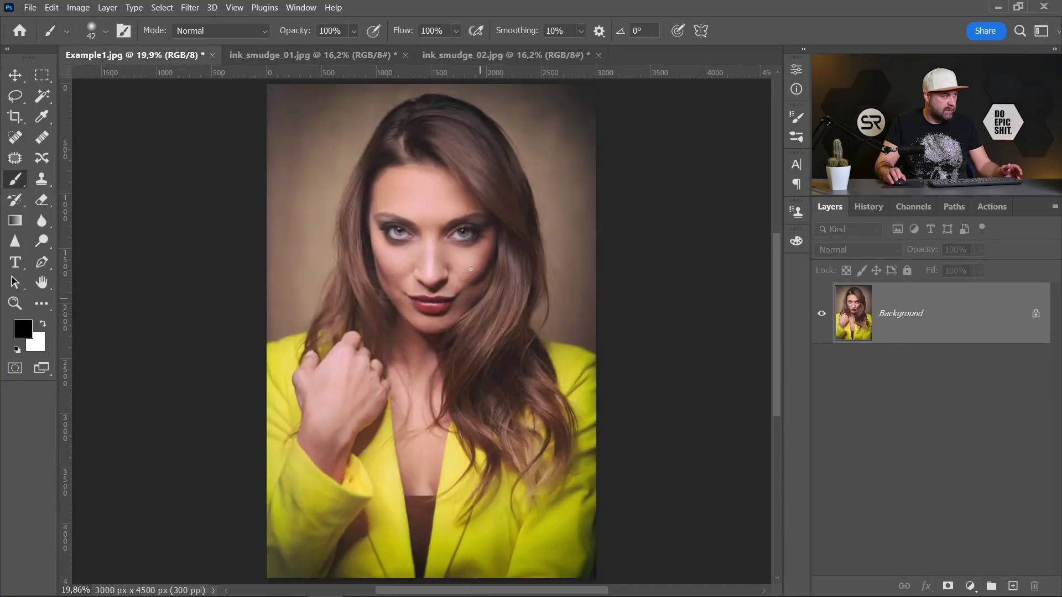
{"action": "scroll", "coordinate": [471, 270], "scroll_direction": "up", "scroll_amount": 3}
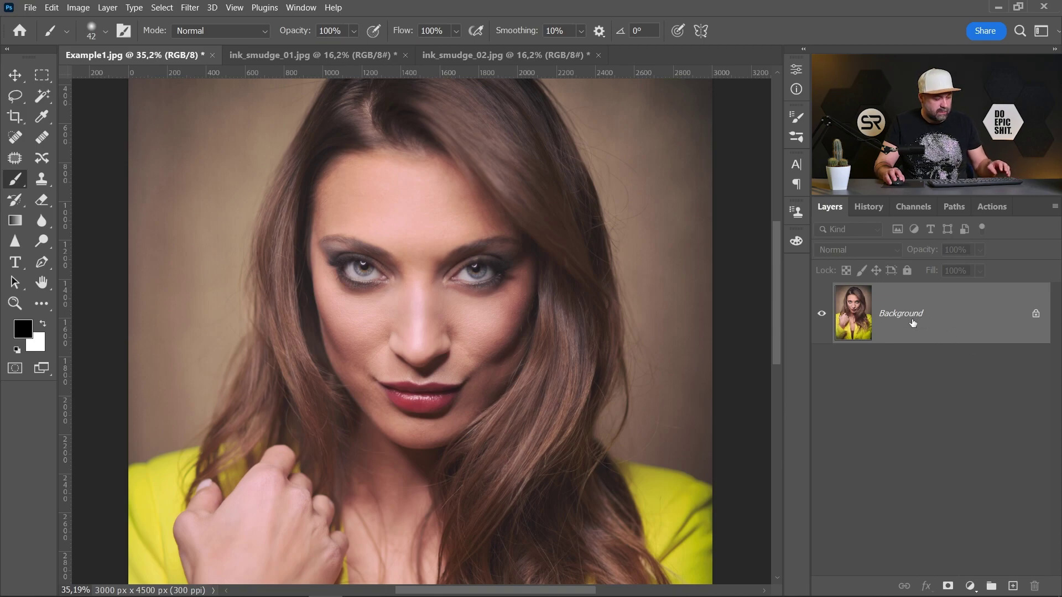
Duplicate Background to Layer 1 and apply a Dry Brush filter (size 10, detail 10, texture 1)
{"action": "key", "text": "ctrl+j"}
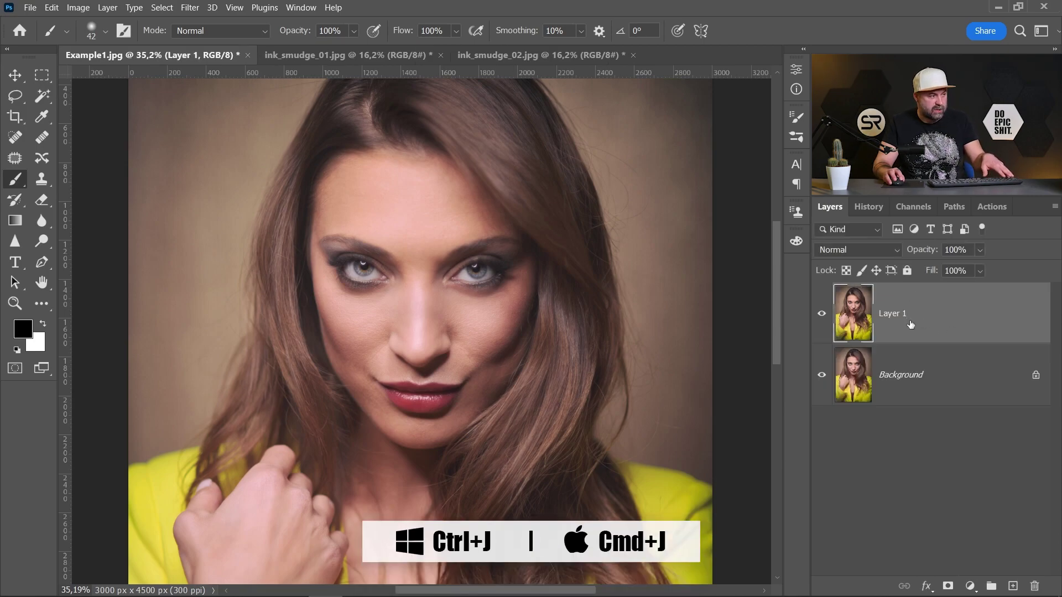
{"action": "scroll", "coordinate": [471, 288], "scroll_direction": "up", "scroll_amount": 1}
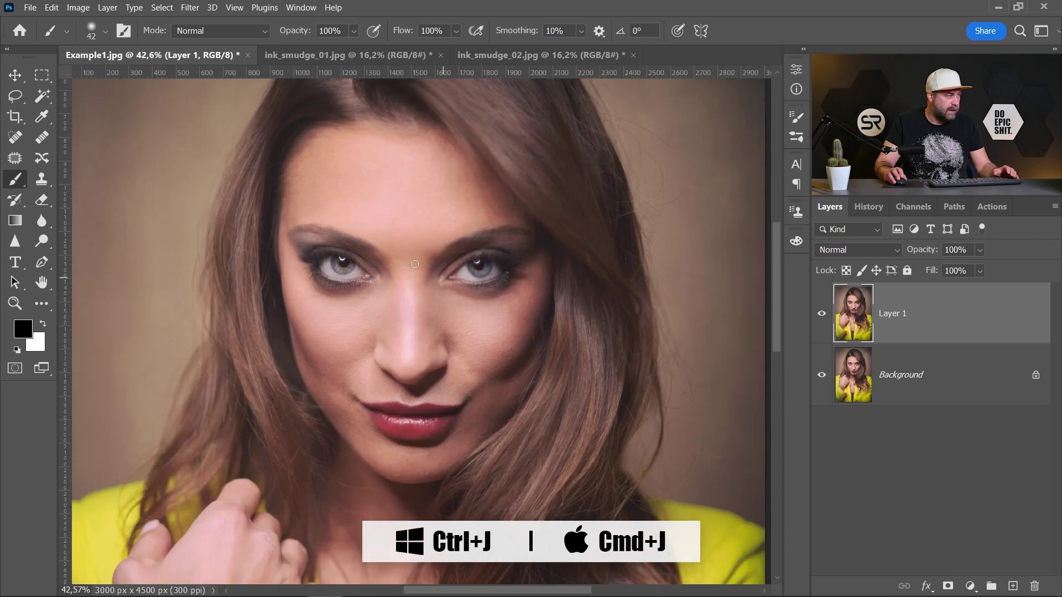
{"action": "left_click", "coordinate": [189, 8]}
{"action": "left_click", "coordinate": [224, 83]}
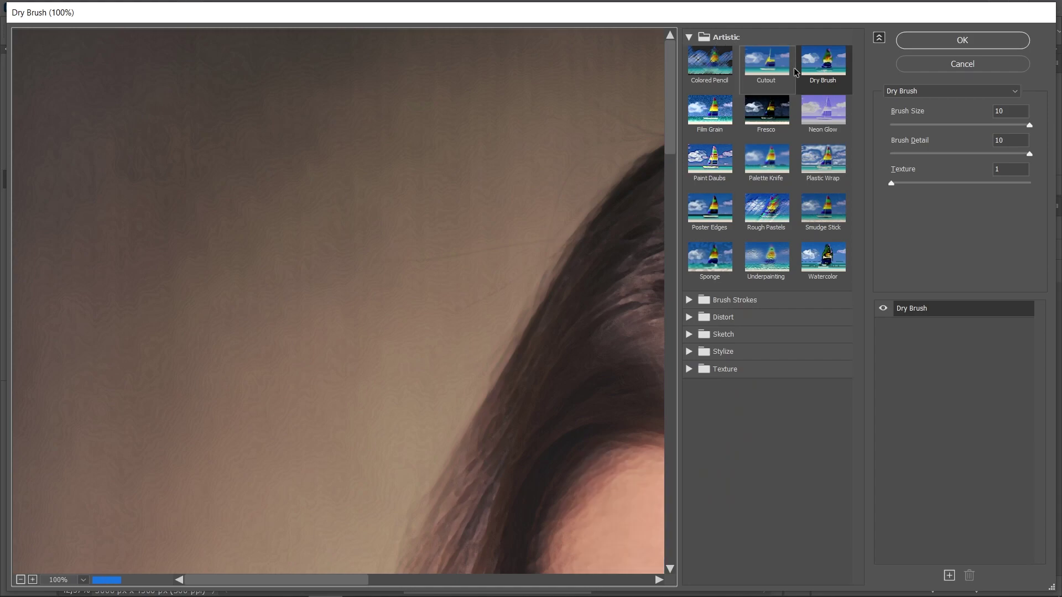
{"action": "left_click", "coordinate": [827, 68]}
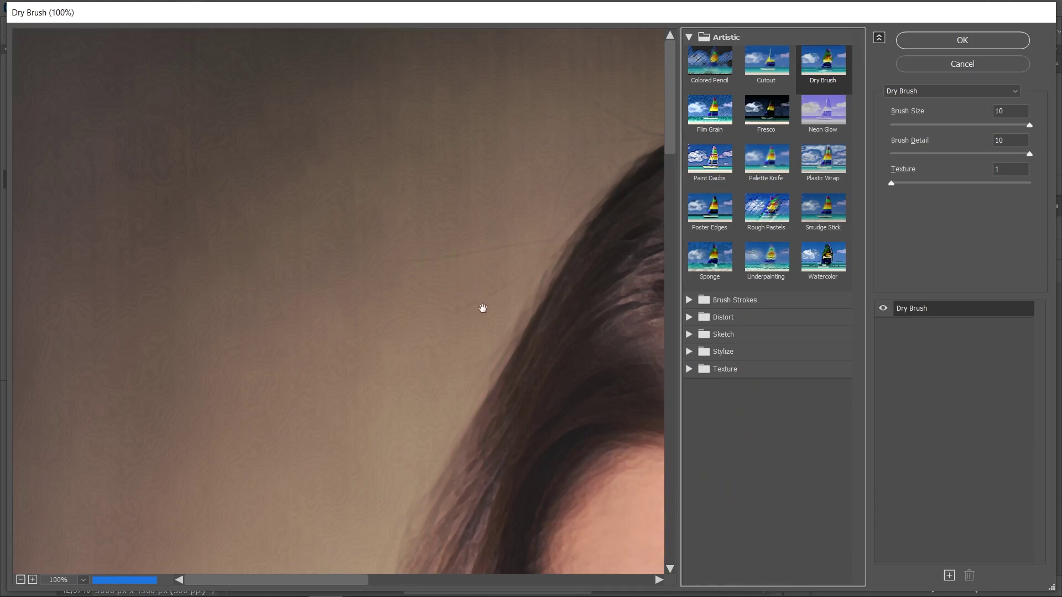
{"action": "left_click_drag", "start_coordinate": [484, 308], "coordinate": [322, 131]}
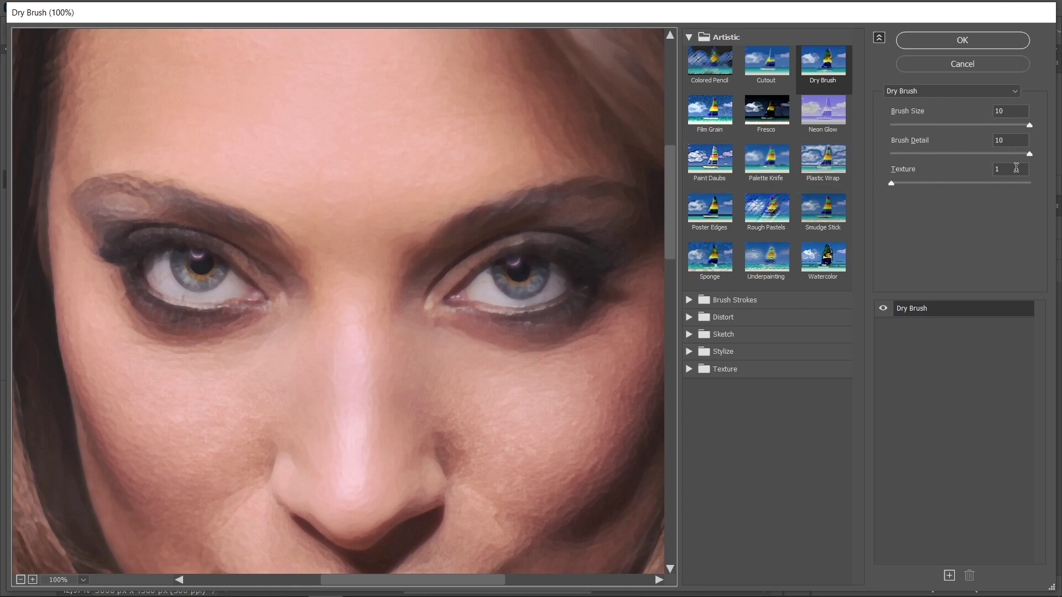
{"action": "left_click", "coordinate": [963, 44]}
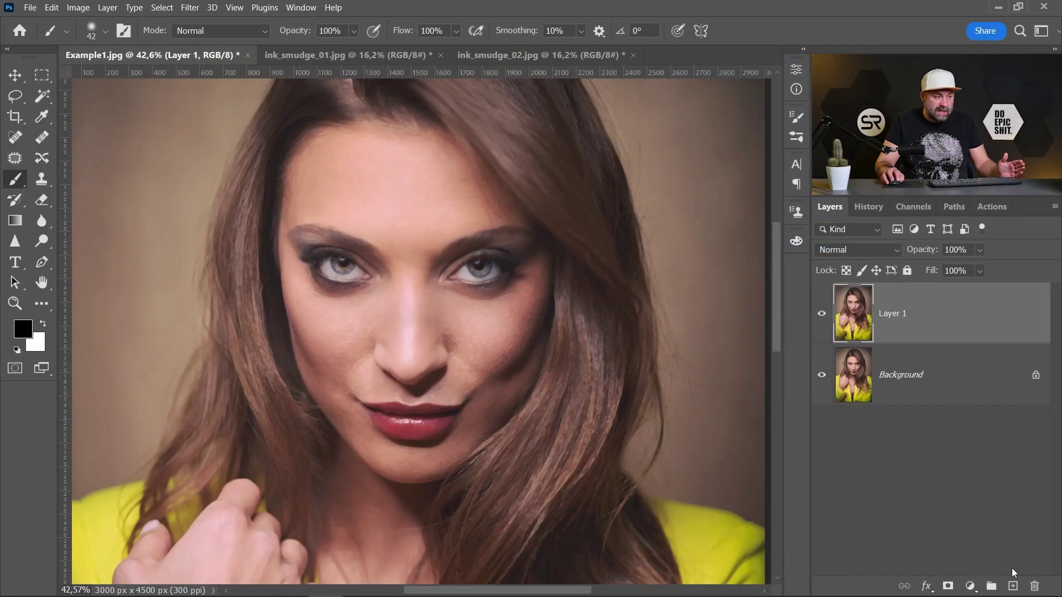
Add a new Layer 2 and fill it with White
{"action": "left_click", "coordinate": [1013, 586]}
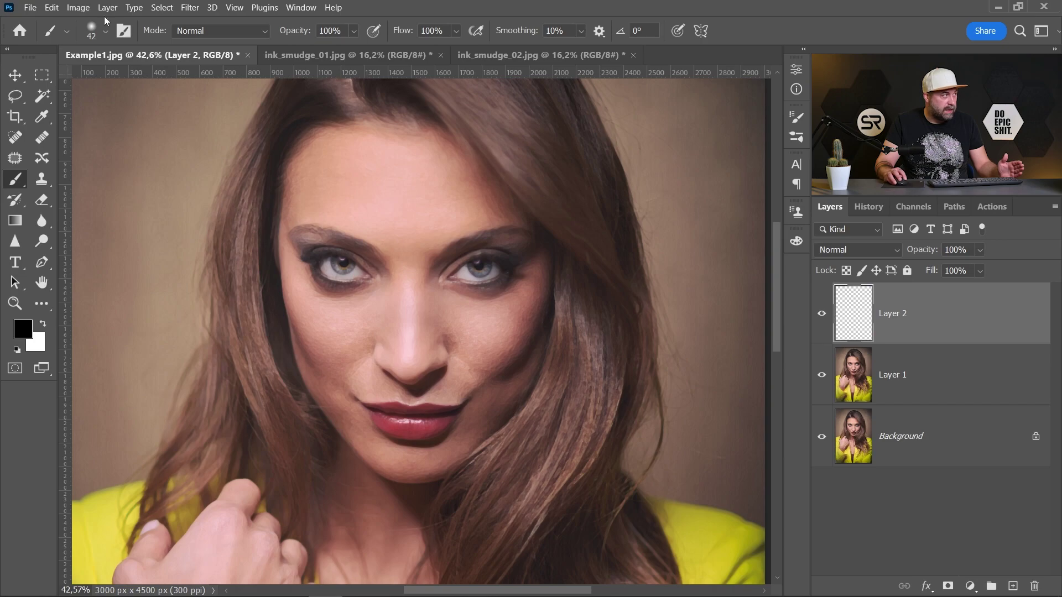
{"action": "left_click", "coordinate": [51, 7]}
{"action": "left_click", "coordinate": [62, 210]}
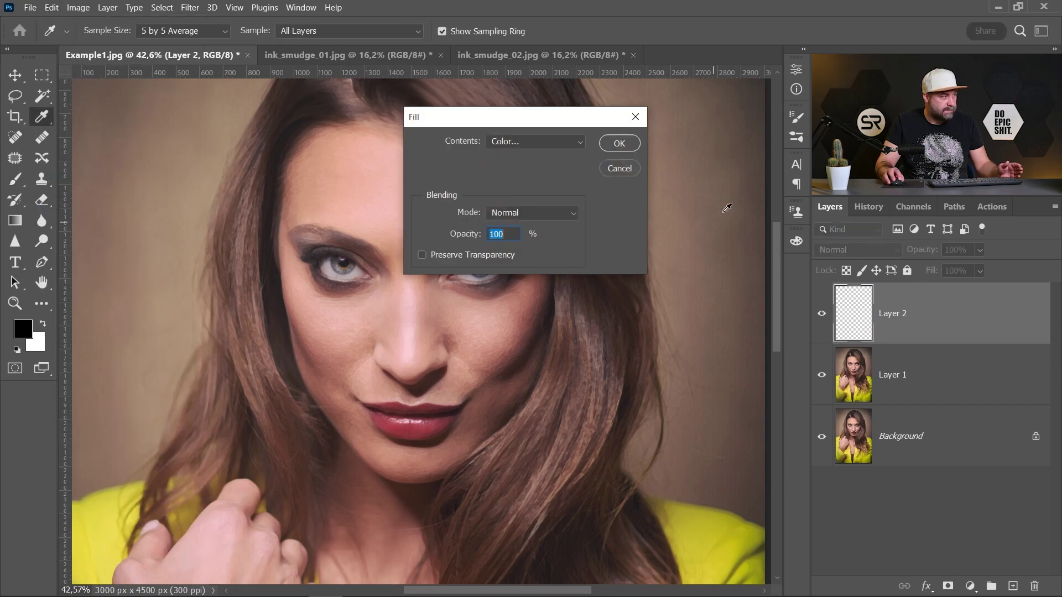
{"action": "left_click", "coordinate": [585, 141]}
{"action": "left_click", "coordinate": [573, 178]}
{"action": "left_click", "coordinate": [1010, 292]}
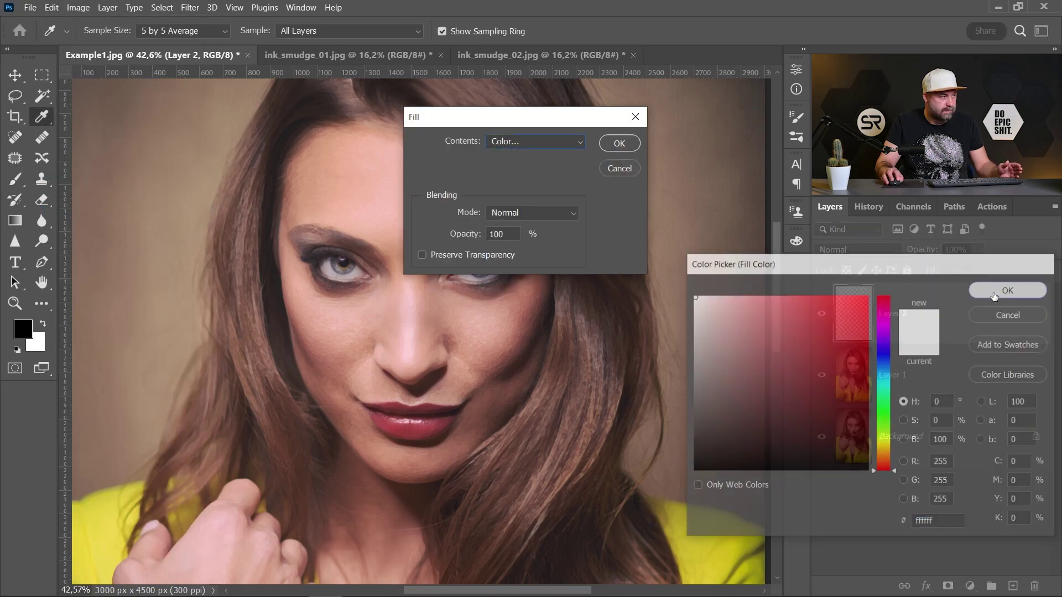
{"action": "left_click", "coordinate": [619, 143]}
{"action": "key", "text": "b"}
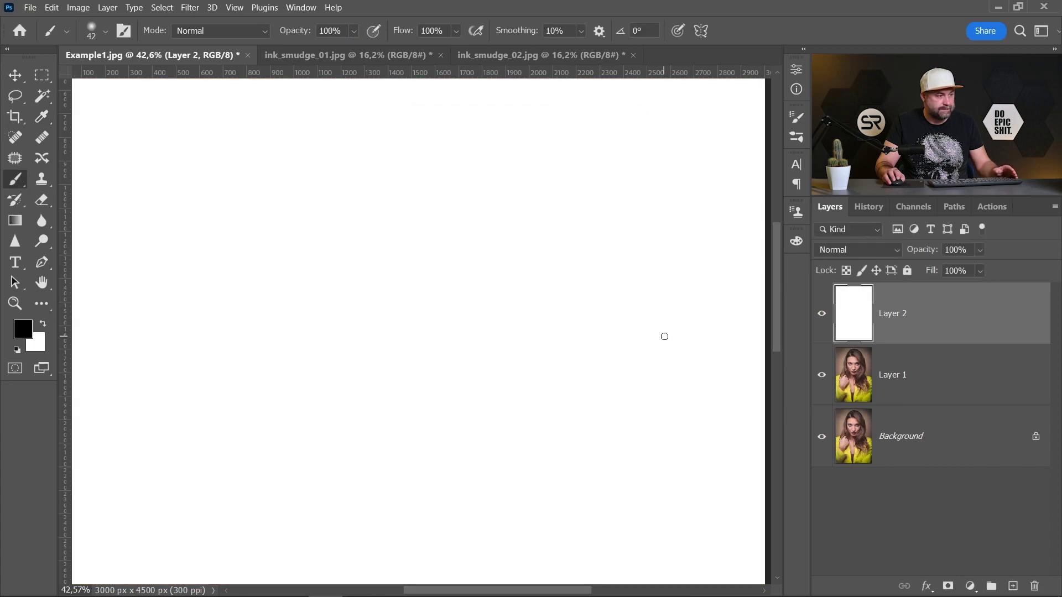
{"action": "scroll", "coordinate": [664, 337], "scroll_direction": "down", "scroll_amount": 1}
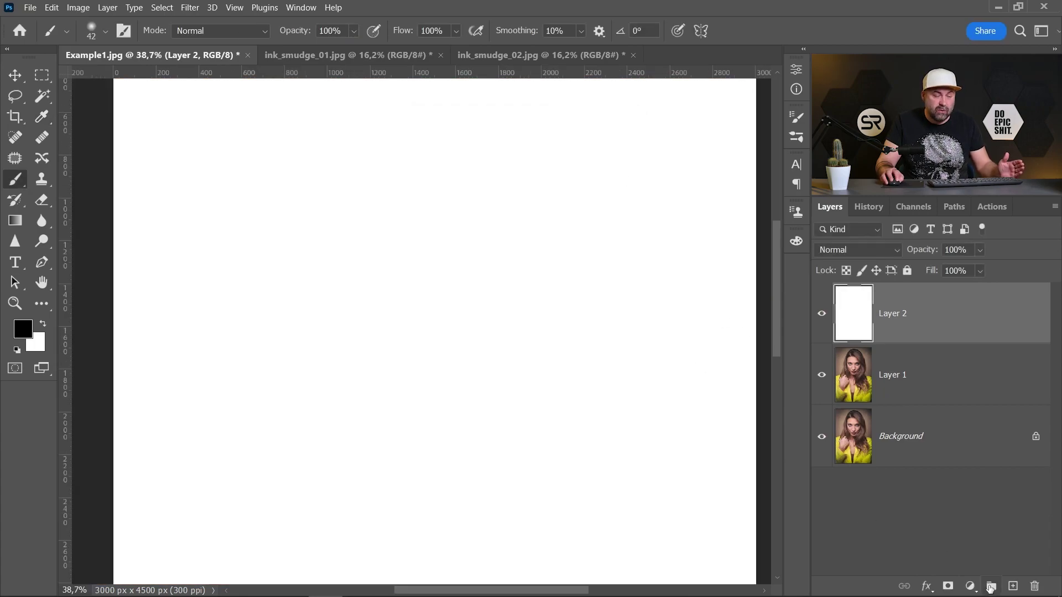
Create Group 1 in Multiply mode with a layer mask, and hide Layer 2
{"action": "left_click", "coordinate": [991, 587]}
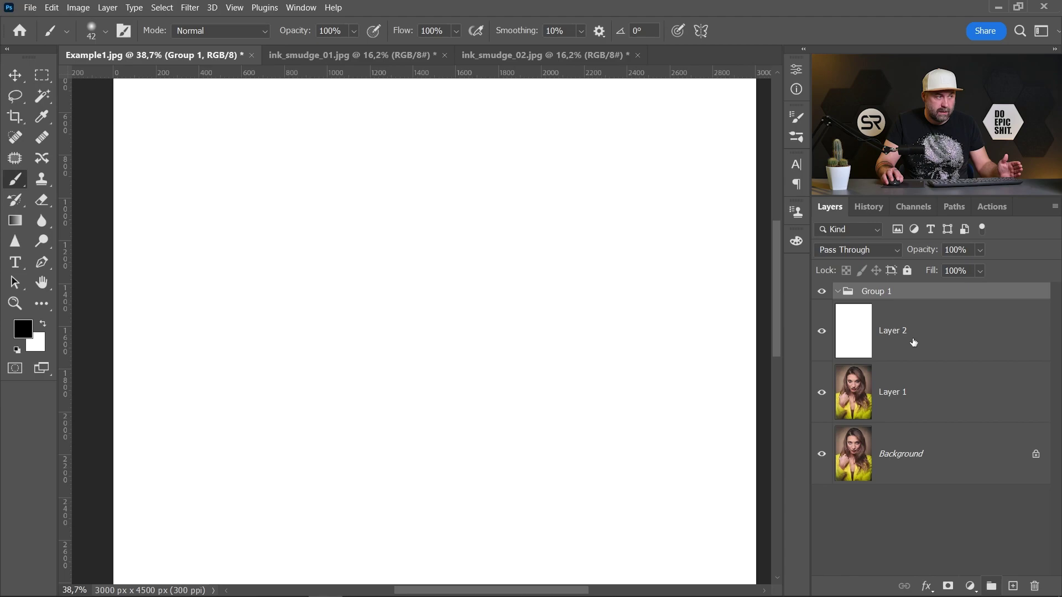
{"action": "left_click", "coordinate": [892, 250]}
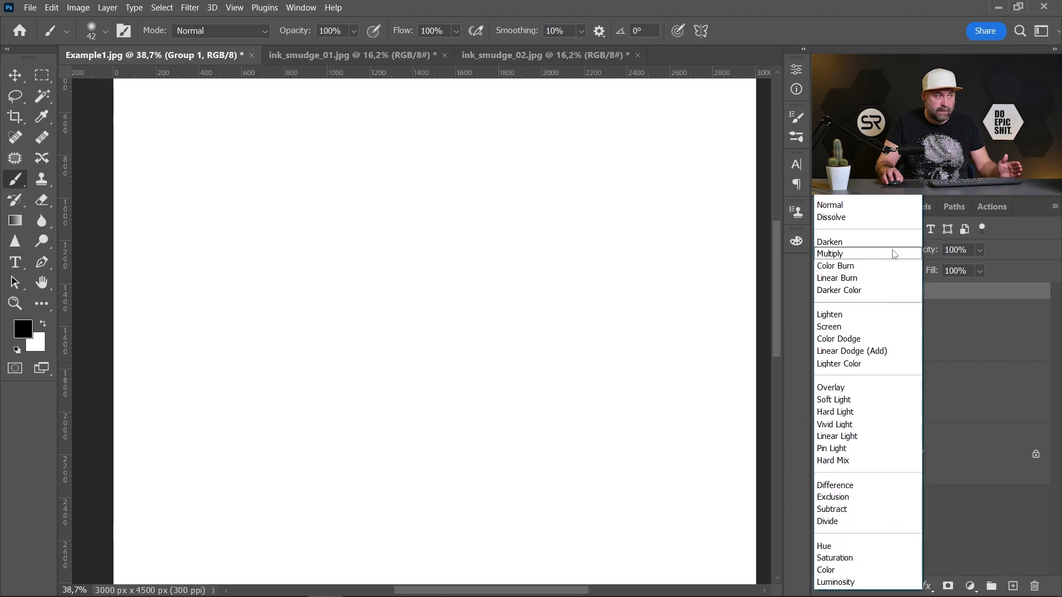
{"action": "left_click", "coordinate": [832, 253]}
{"action": "left_click", "coordinate": [949, 587]}
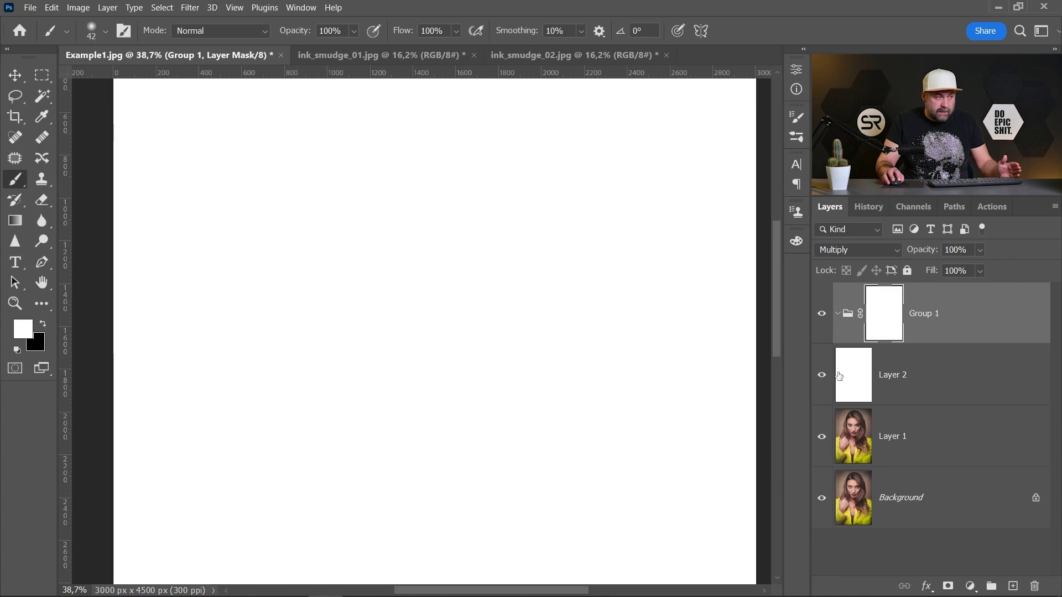
{"action": "left_click", "coordinate": [821, 375]}
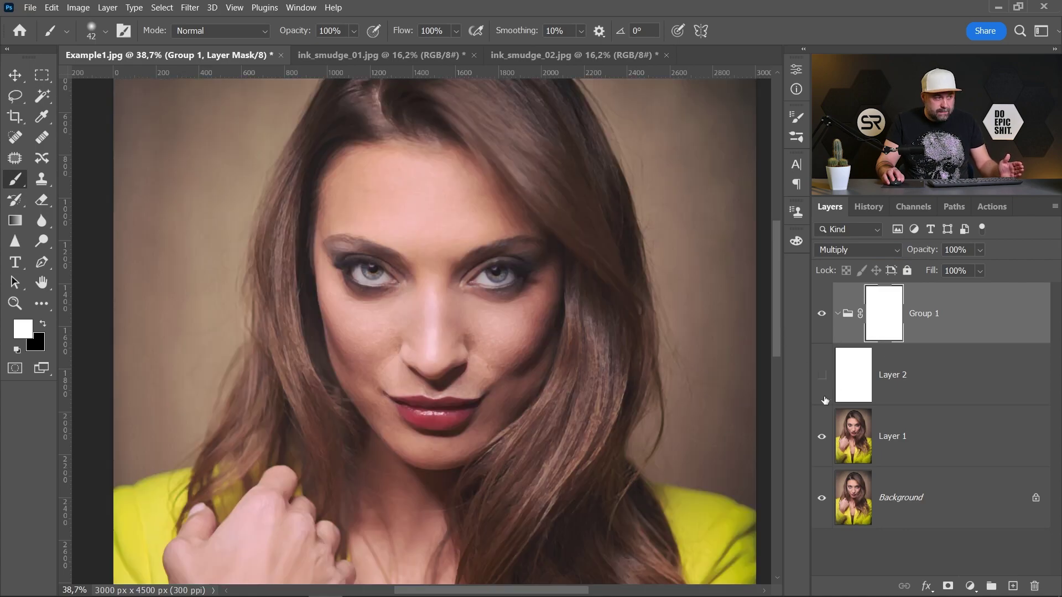
{"action": "left_click", "coordinate": [856, 438]}
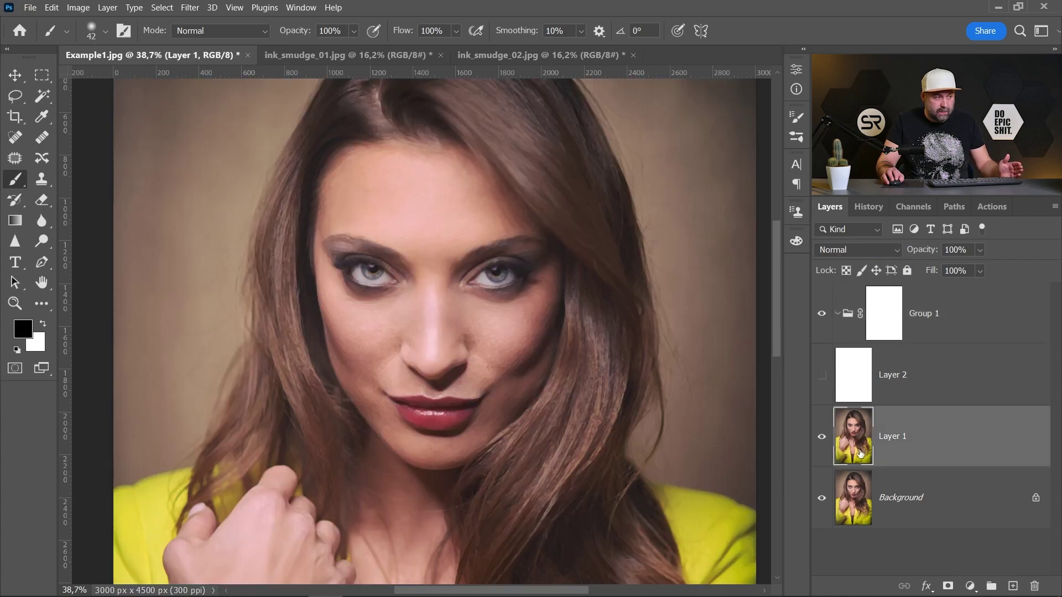
Rename Layer 1 to 'Dry Brush'
{"action": "double_click", "coordinate": [896, 438]}
{"action": "type", "text": "D"}
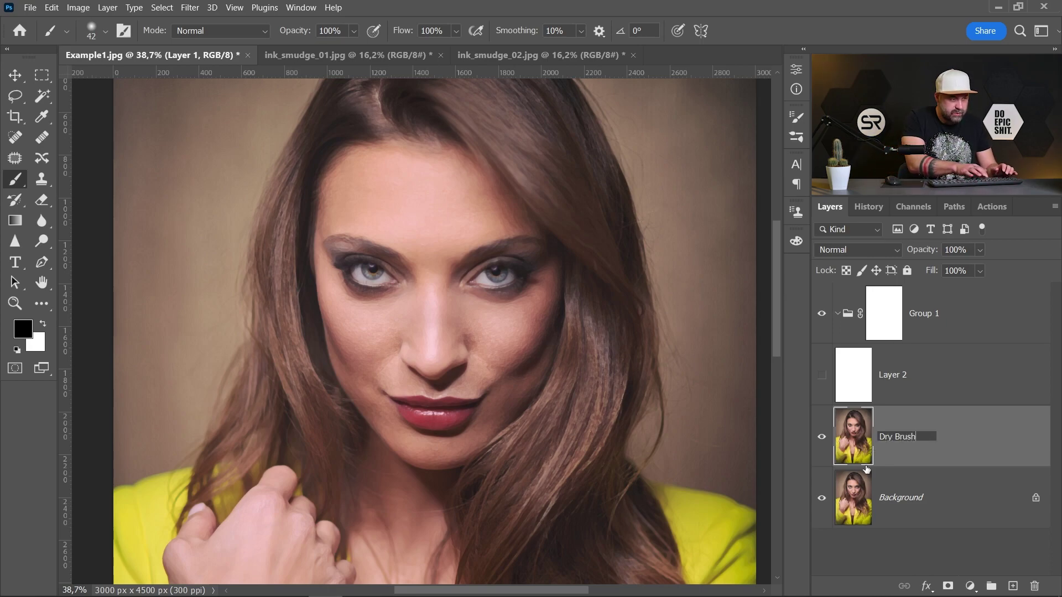
{"action": "type", "text": "ry Brush"}
{"action": "key", "text": "Return"}
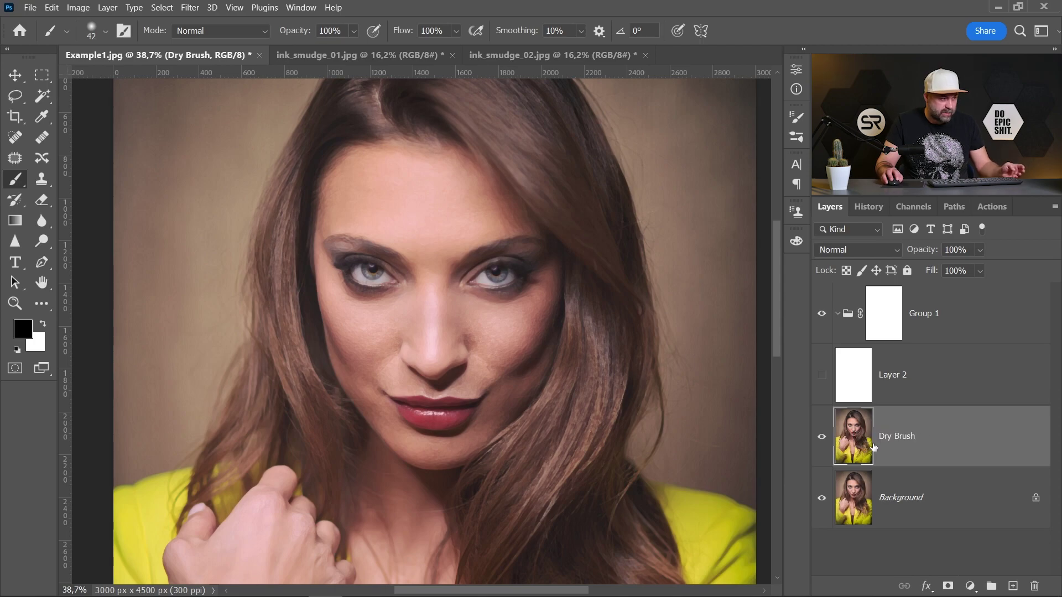
Copy the whole Dry Brush layer and paste it into Group 1's layer mask
{"action": "key", "text": "ctrl+a"}
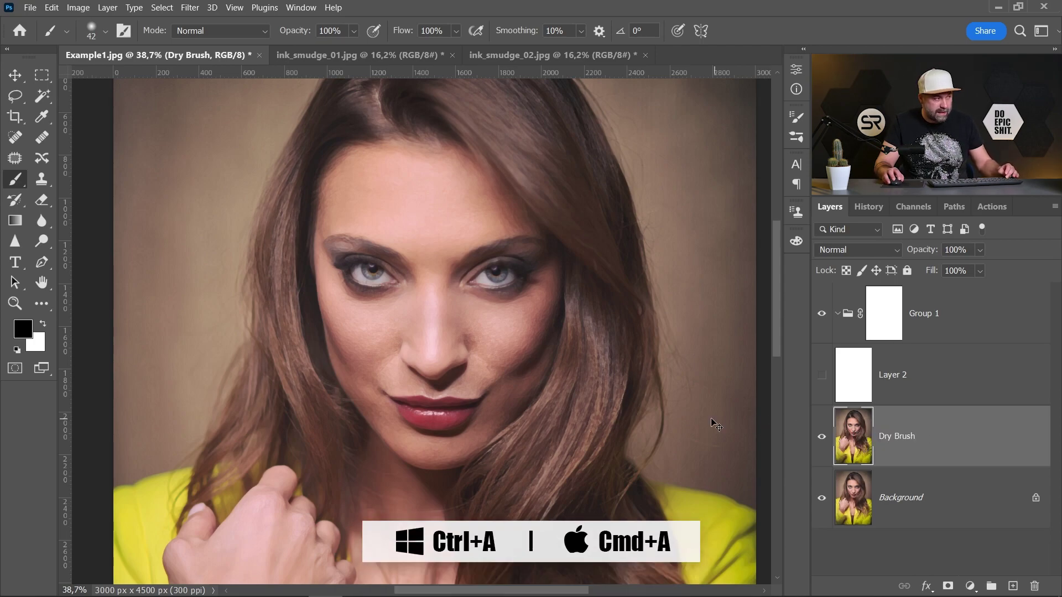
{"action": "scroll", "coordinate": [503, 149], "scroll_direction": "down", "scroll_amount": 2}
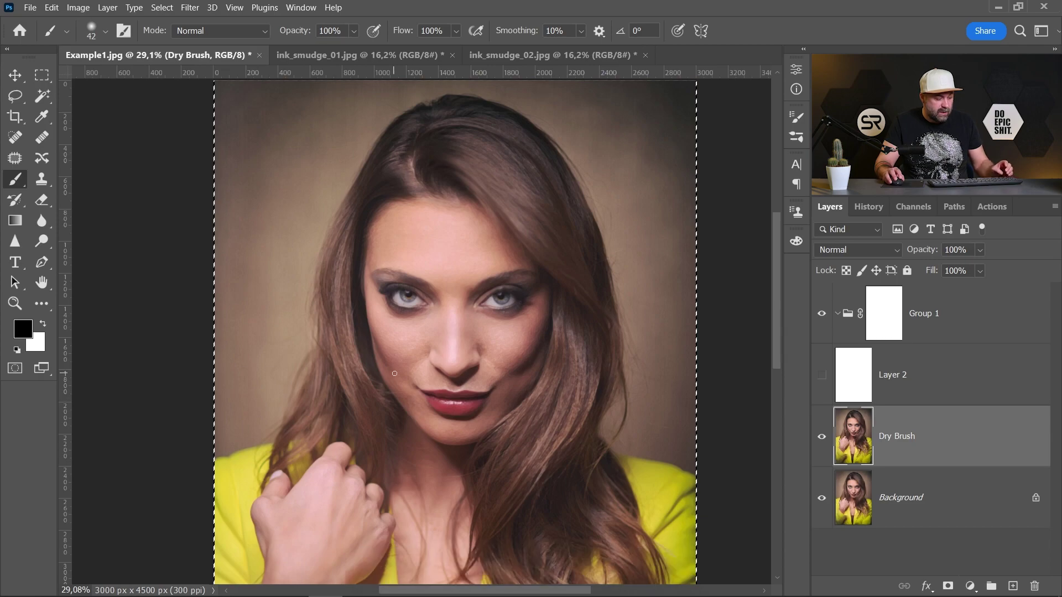
{"action": "key", "text": "ctrl+c"}
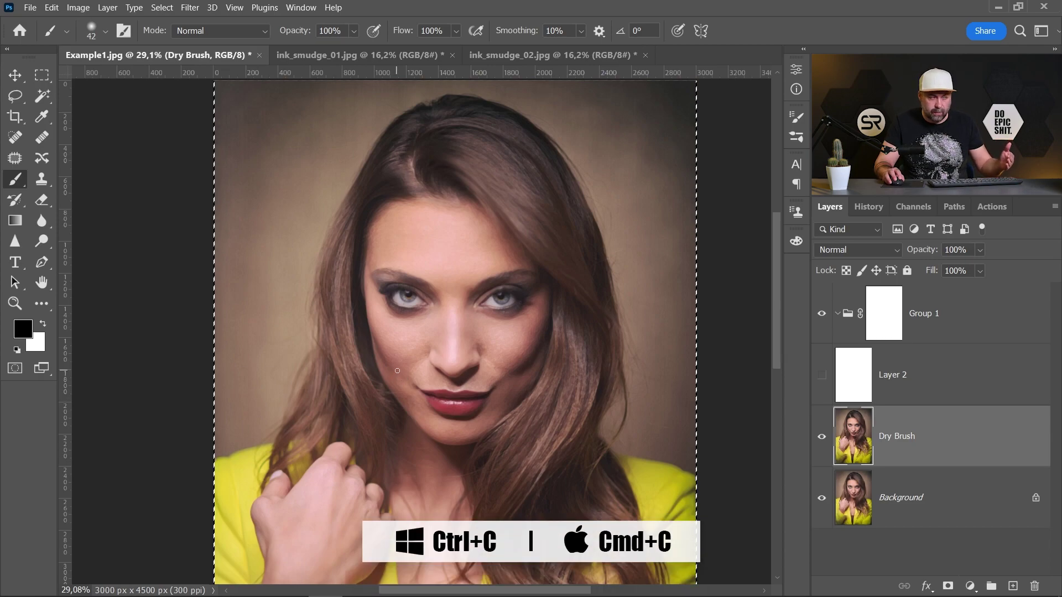
{"action": "left_click", "coordinate": [884, 313], "text": "alt"}
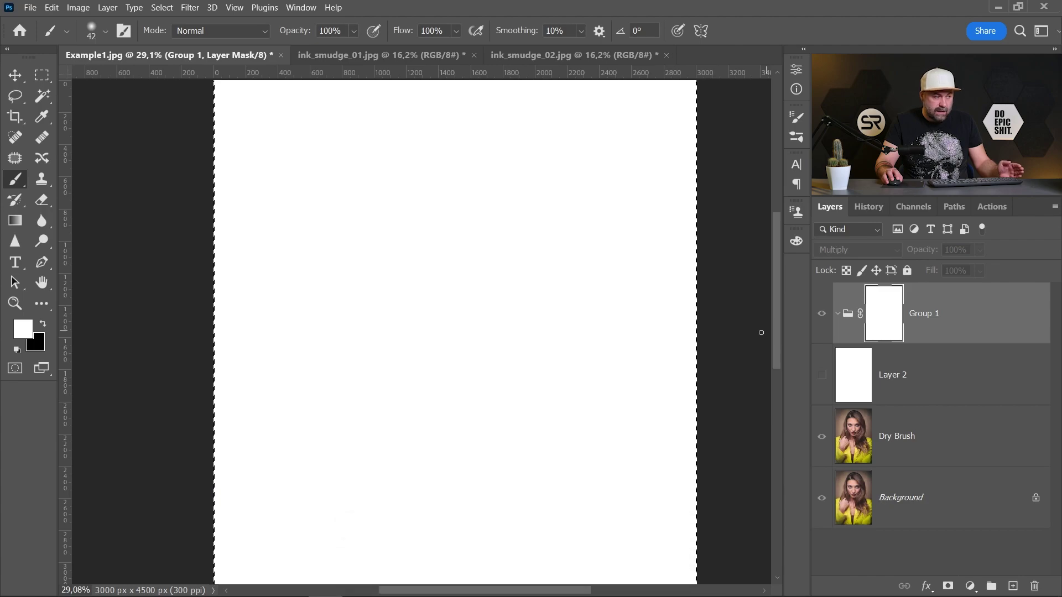
{"action": "key", "text": "ctrl+v"}
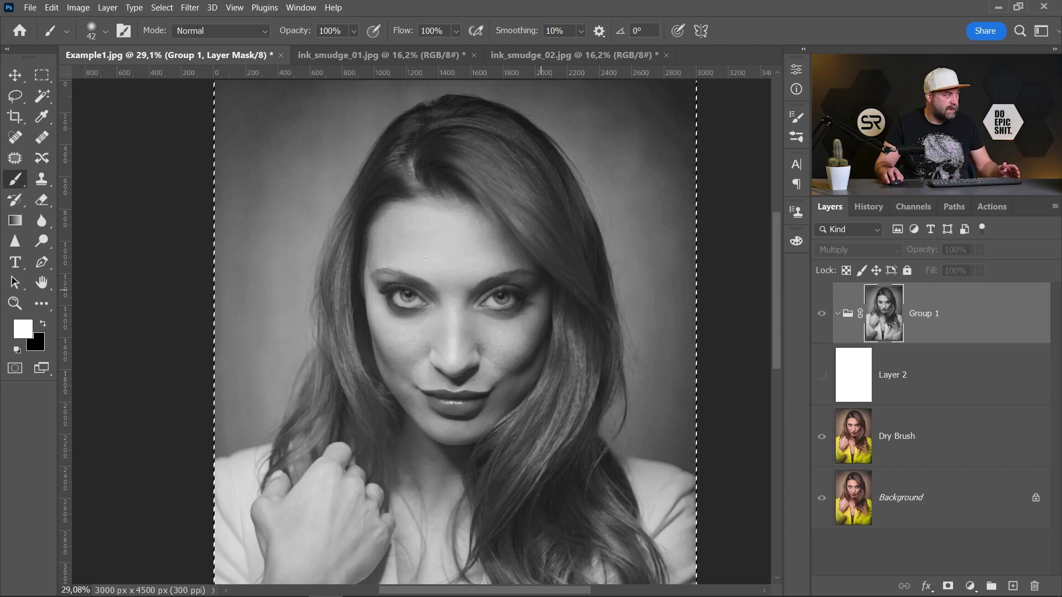
Apply Levels to Group 1's mask with input levels 40, 1.00 and 177
{"action": "left_click", "coordinate": [78, 7]}
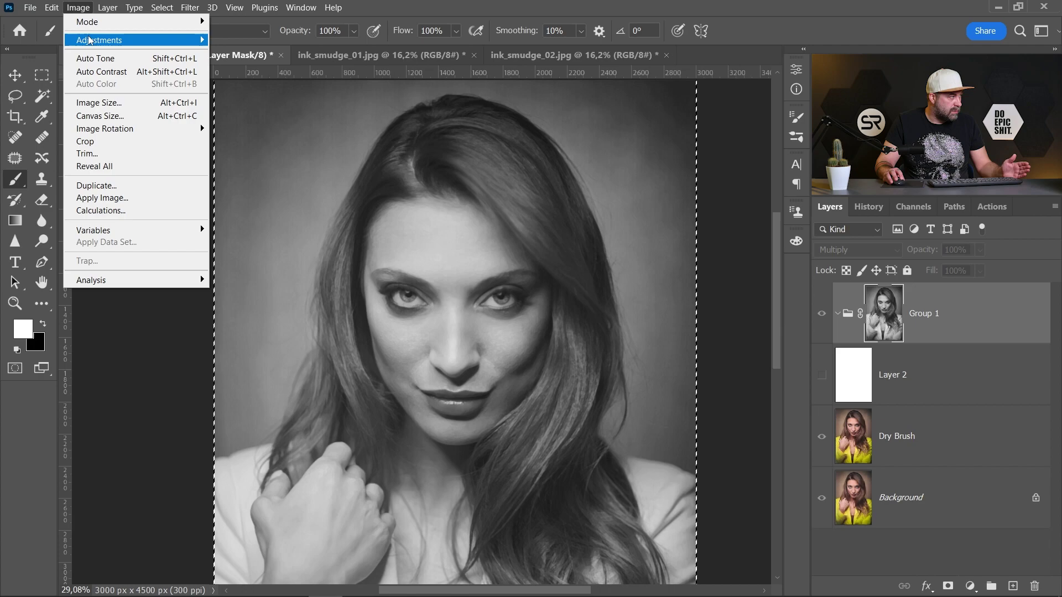
{"action": "mouse_move", "coordinate": [100, 40]}
{"action": "left_click", "coordinate": [265, 53]}
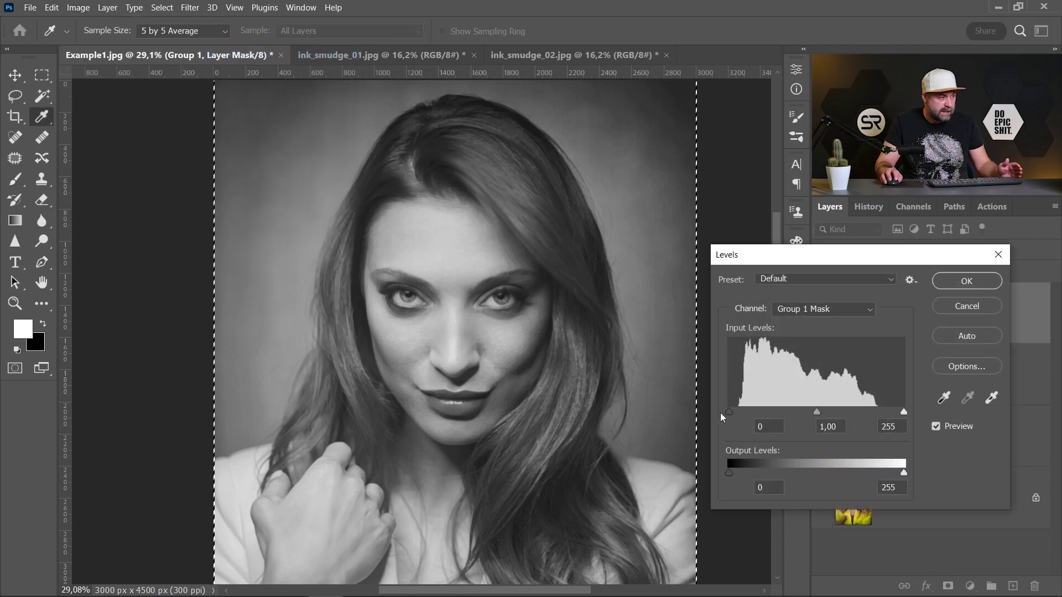
{"action": "left_click_drag", "start_coordinate": [729, 412], "coordinate": [755, 413]}
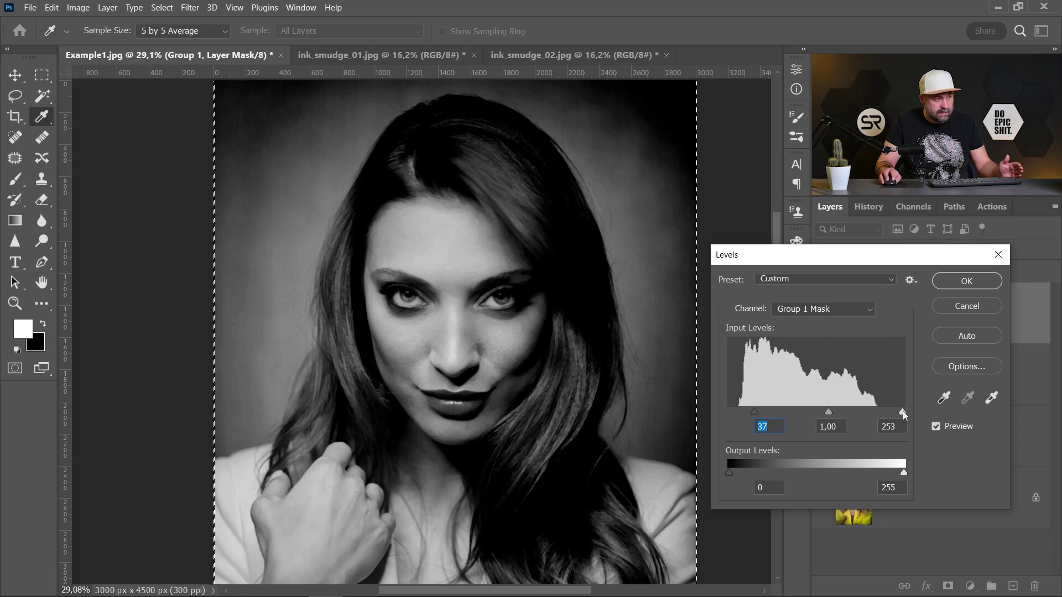
{"action": "left_click_drag", "start_coordinate": [903, 413], "coordinate": [850, 412]}
{"action": "left_click_drag", "start_coordinate": [757, 416], "coordinate": [759, 415]}
{"action": "left_click", "coordinate": [851, 414]}
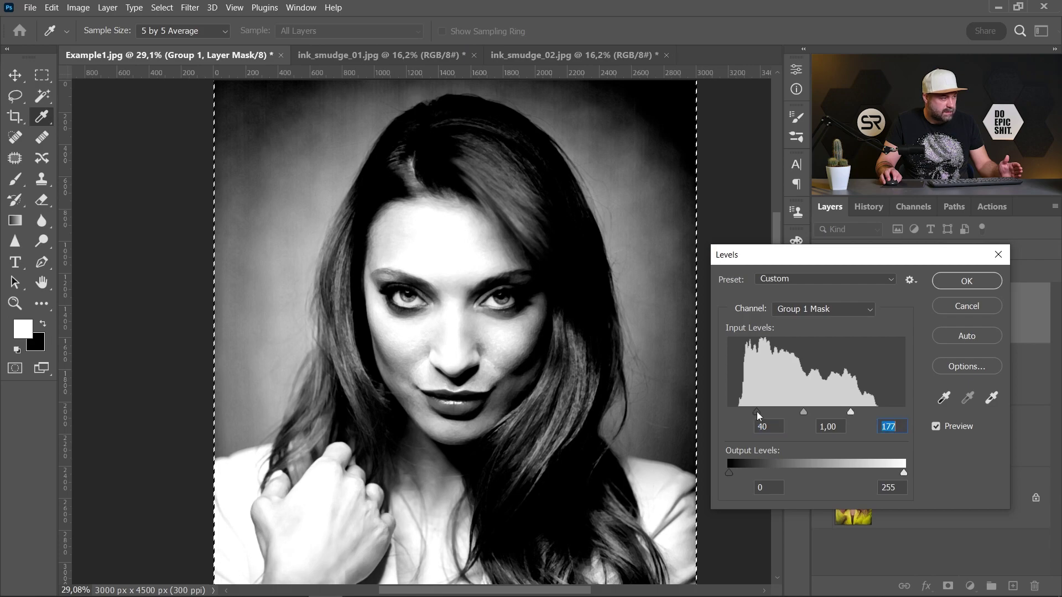
{"action": "left_click", "coordinate": [967, 281]}
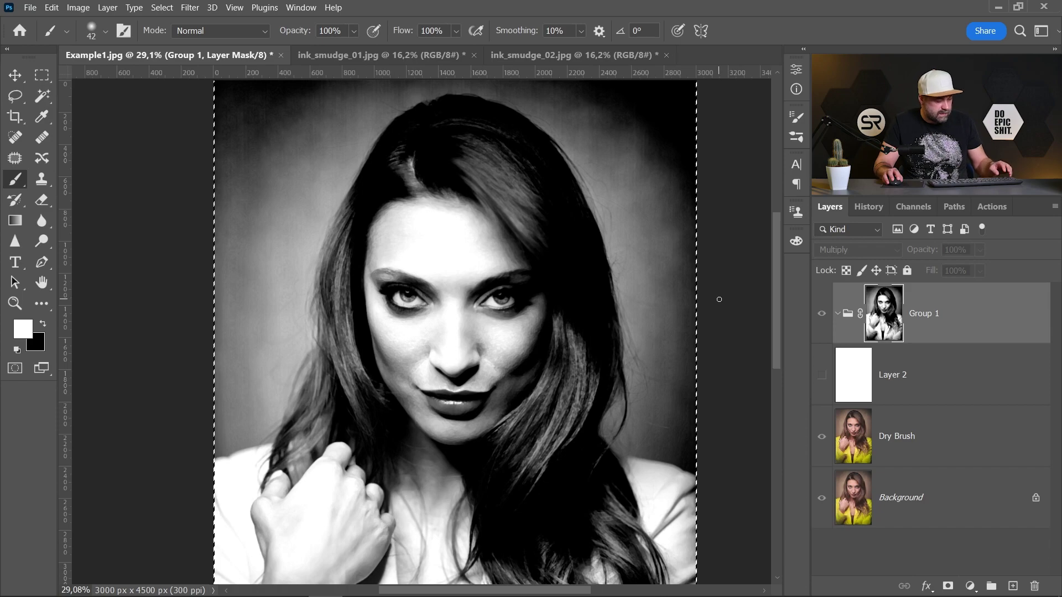
Deselect and invert the mask, then select Layer 2
{"action": "key", "text": "ctrl+d"}
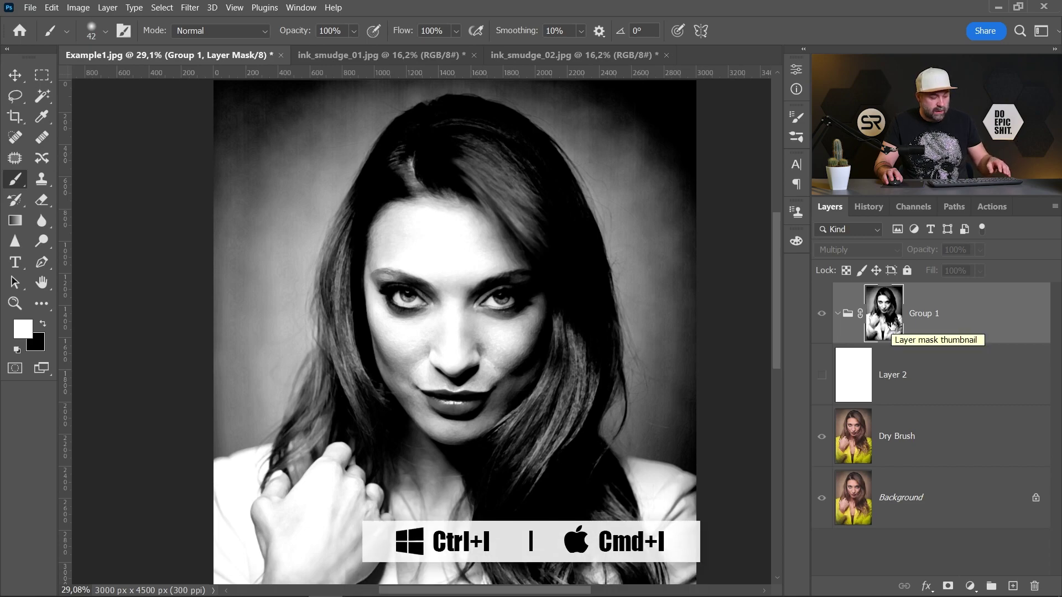
{"action": "key", "text": "ctrl+i"}
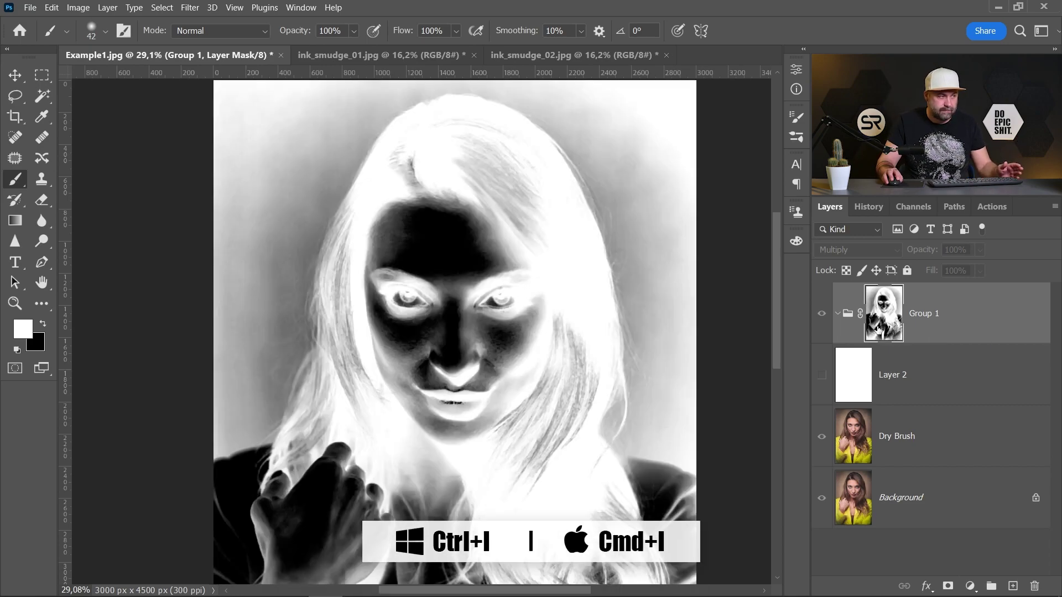
{"action": "left_click", "coordinate": [901, 375]}
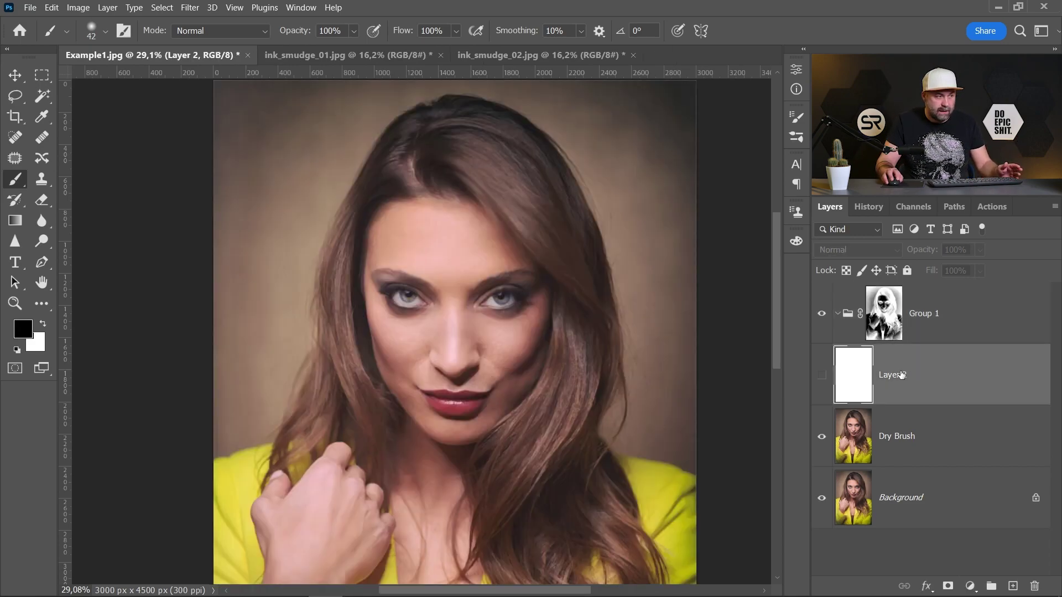
Show Layer 2 and drag ink_smudge_01.jpg into Example1.jpg as Layer 3 inside Group 1
{"action": "left_click", "coordinate": [822, 374]}
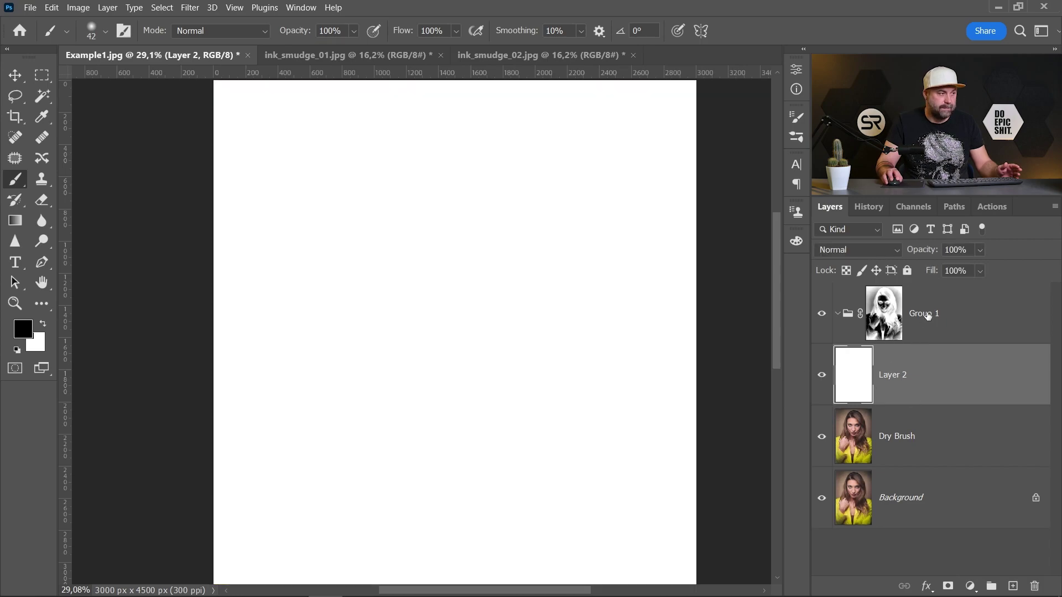
{"action": "left_click", "coordinate": [884, 318]}
{"action": "key", "text": "x"}
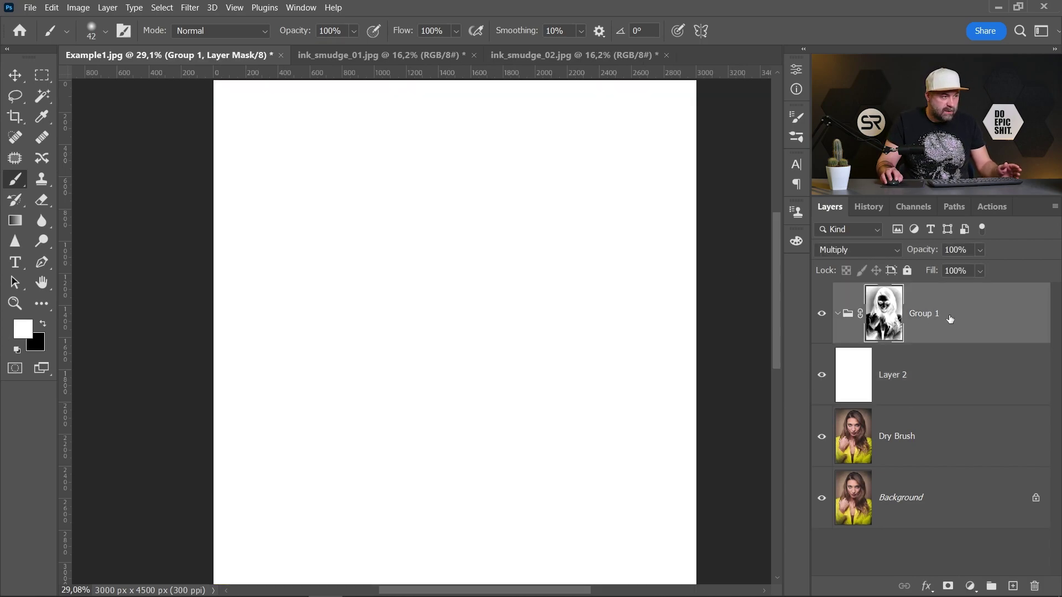
{"action": "left_click", "coordinate": [398, 55]}
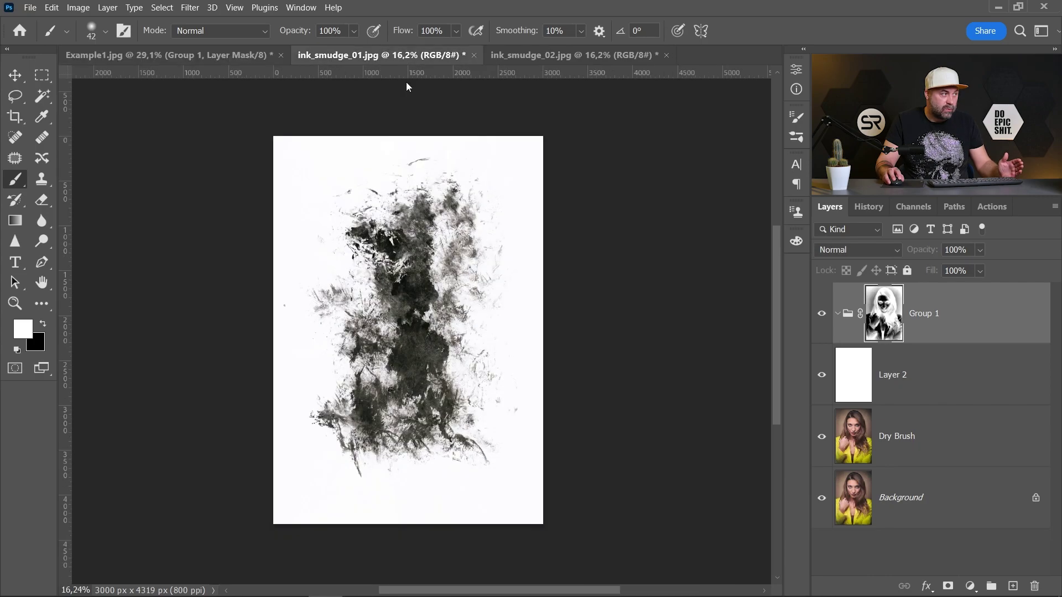
{"action": "key", "text": "x"}
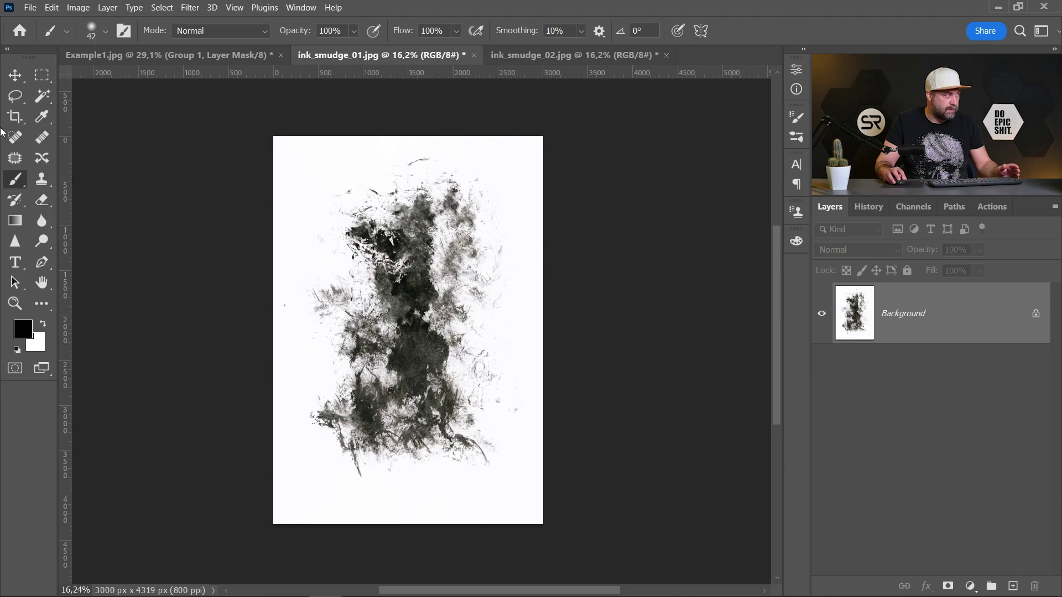
{"action": "key", "text": "v"}
{"action": "mouse_move", "coordinate": [411, 259]}
{"action": "left_mouse_down"}
{"action": "mouse_move", "coordinate": [234, 60]}
{"action": "mouse_move", "coordinate": [492, 294]}
{"action": "left_mouse_up"}
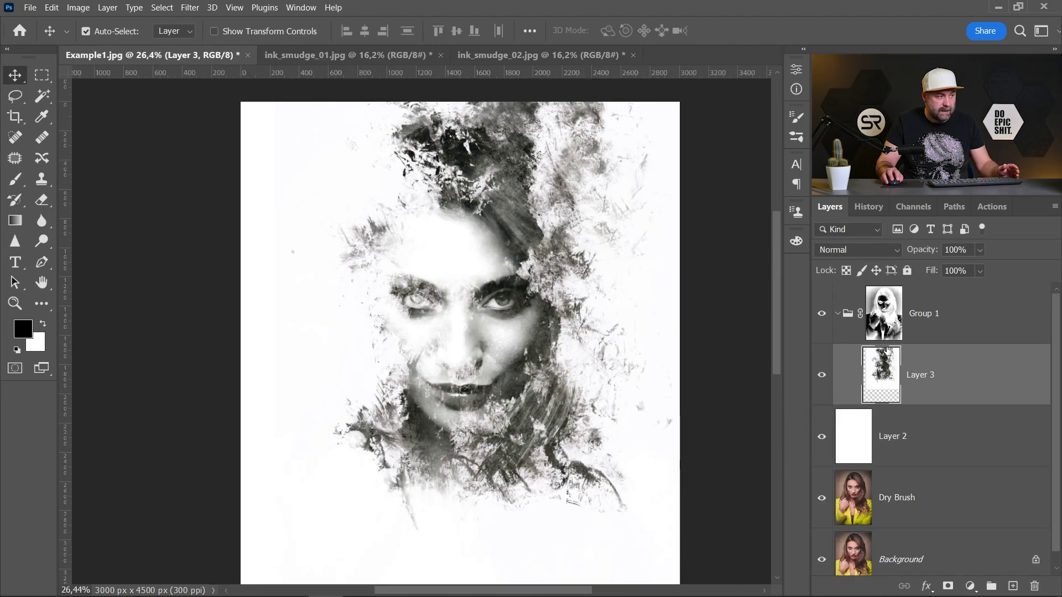
Set Layer 3 to Multiply, then shrink it to about half size and reposition it
{"action": "left_click", "coordinate": [861, 250]}
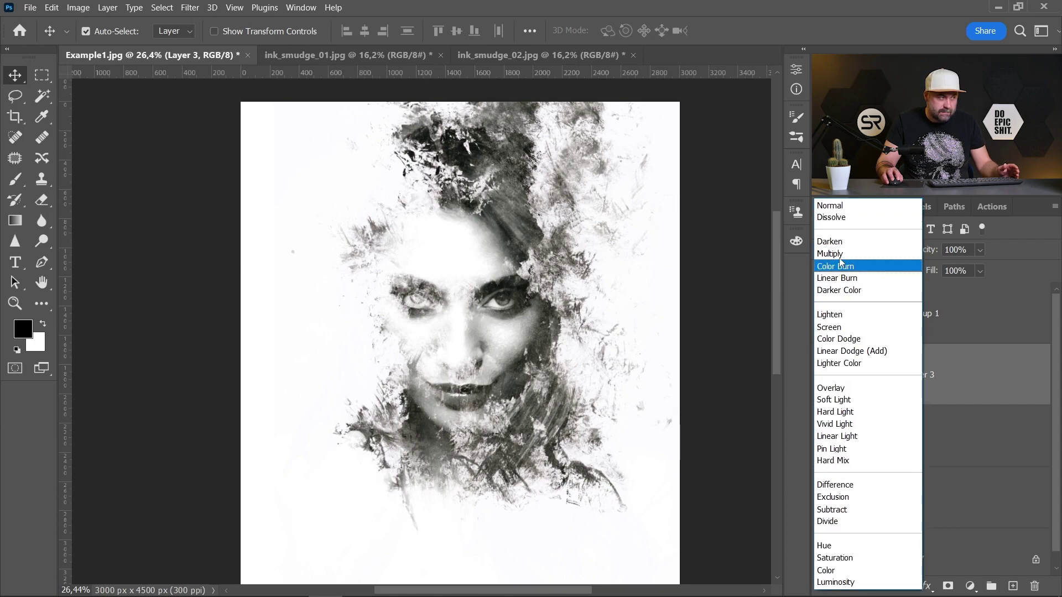
{"action": "left_click", "coordinate": [835, 254]}
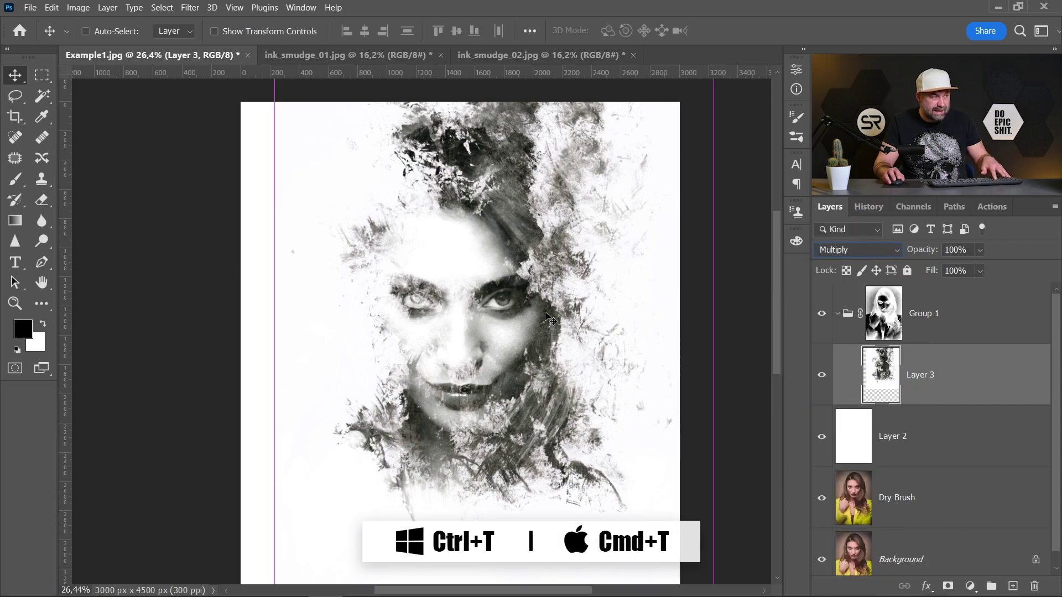
{"action": "key", "text": "ctrl+t"}
{"action": "left_click_drag", "start_coordinate": [684, 297], "coordinate": [596, 286]}
{"action": "scroll", "coordinate": [609, 380], "scroll_direction": "up", "scroll_amount": 2}
{"action": "left_click_drag", "start_coordinate": [509, 270], "coordinate": [524, 264]}
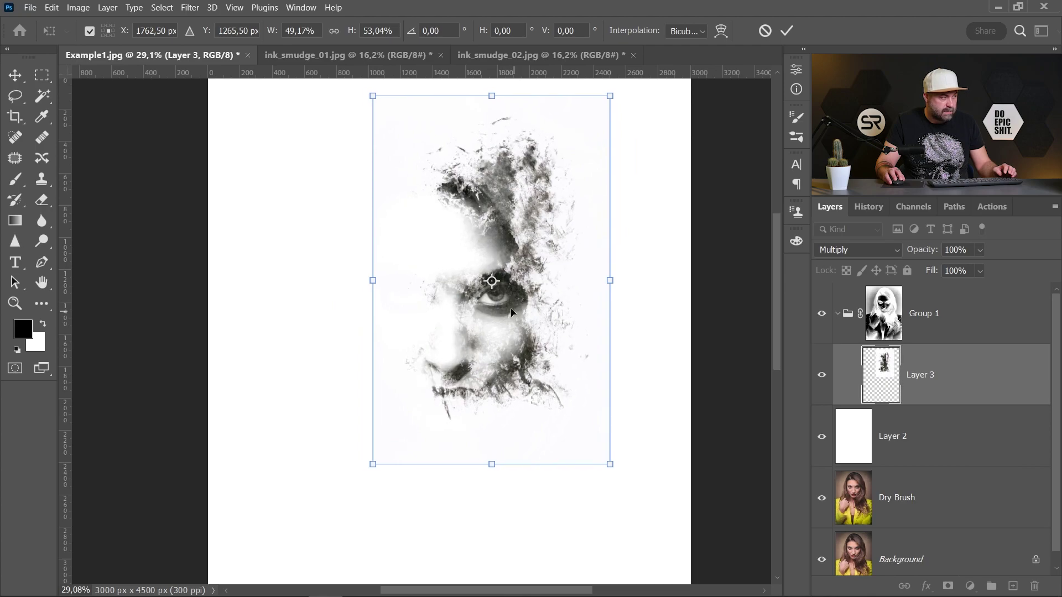
{"action": "mouse_move", "coordinate": [510, 314]}
{"action": "left_mouse_down"}
{"action": "mouse_move", "coordinate": [501, 318]}
{"action": "mouse_move", "coordinate": [505, 307]}
{"action": "left_mouse_up"}
{"action": "left_click_drag", "start_coordinate": [617, 415], "coordinate": [635, 437]}
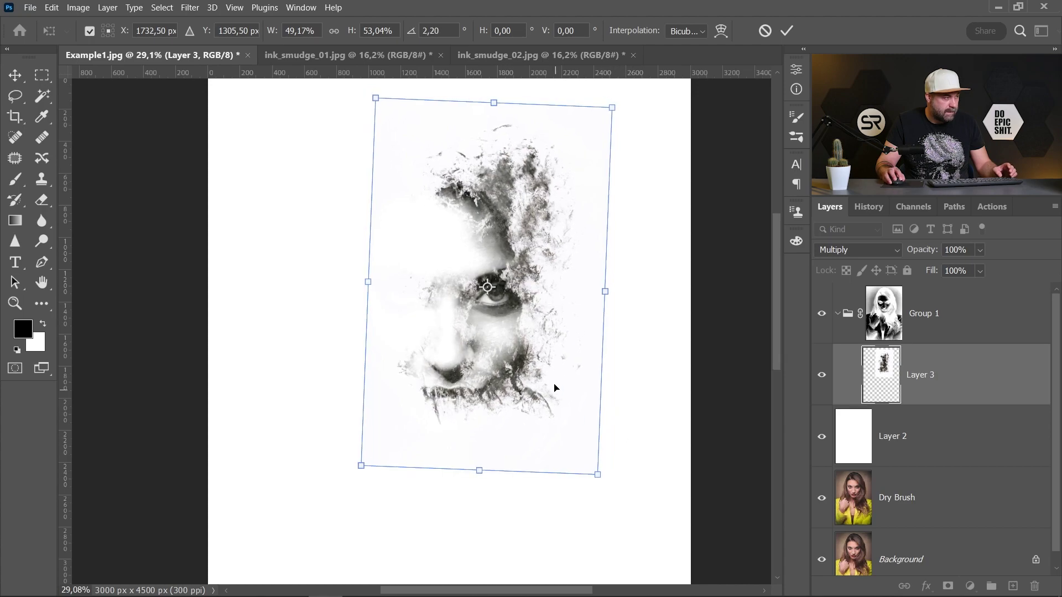
Flip Layer 3 vertically, rotate it to -174.77° and place it over the face
{"action": "right_click", "coordinate": [520, 365]}
{"action": "left_click", "coordinate": [555, 356]}
{"action": "left_click_drag", "start_coordinate": [504, 315], "coordinate": [504, 299]}
{"action": "left_click_drag", "start_coordinate": [628, 384], "coordinate": [621, 410]}
{"action": "left_click_drag", "start_coordinate": [510, 359], "coordinate": [561, 395]}
{"action": "key", "text": "Return"}
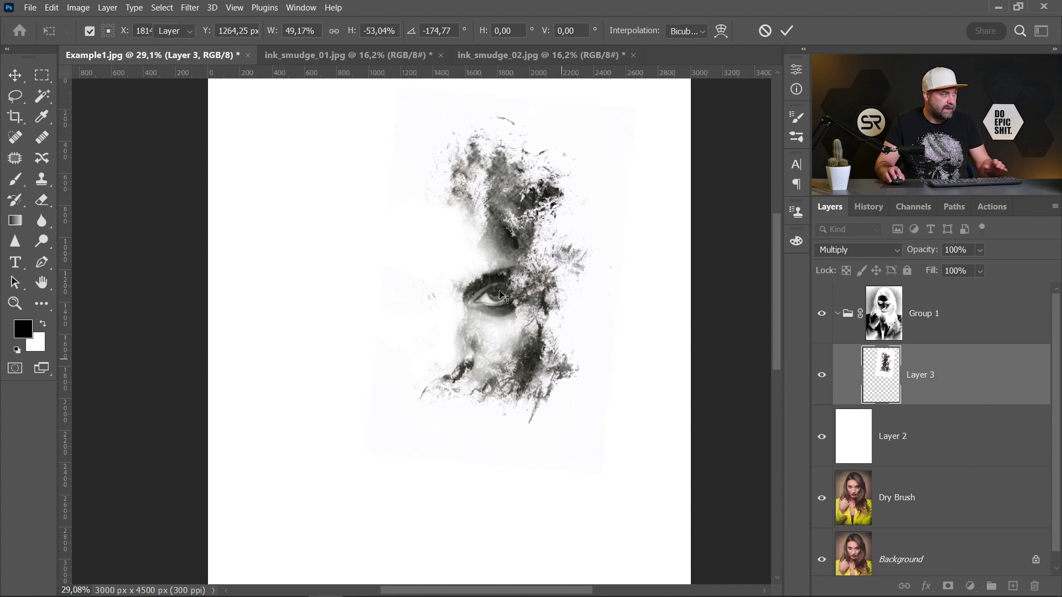
Drag ink_smudge_02.jpg into Example1.jpg as Layer 4 and set it to Multiply
{"action": "left_click", "coordinate": [506, 55]}
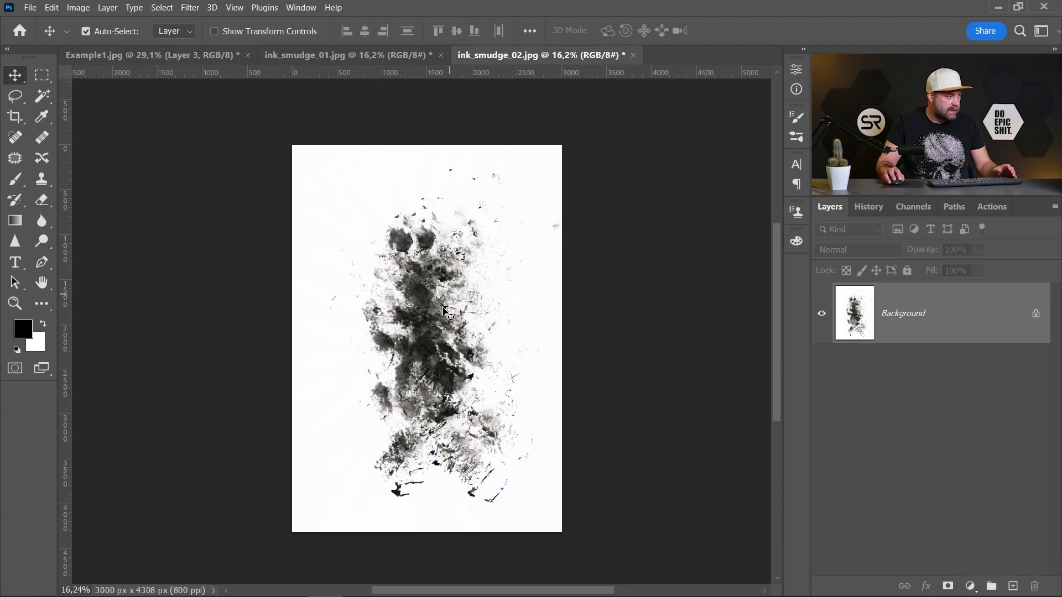
{"action": "mouse_move", "coordinate": [448, 314]}
{"action": "left_mouse_down"}
{"action": "mouse_move", "coordinate": [204, 125]}
{"action": "mouse_move", "coordinate": [165, 55]}
{"action": "left_mouse_up"}
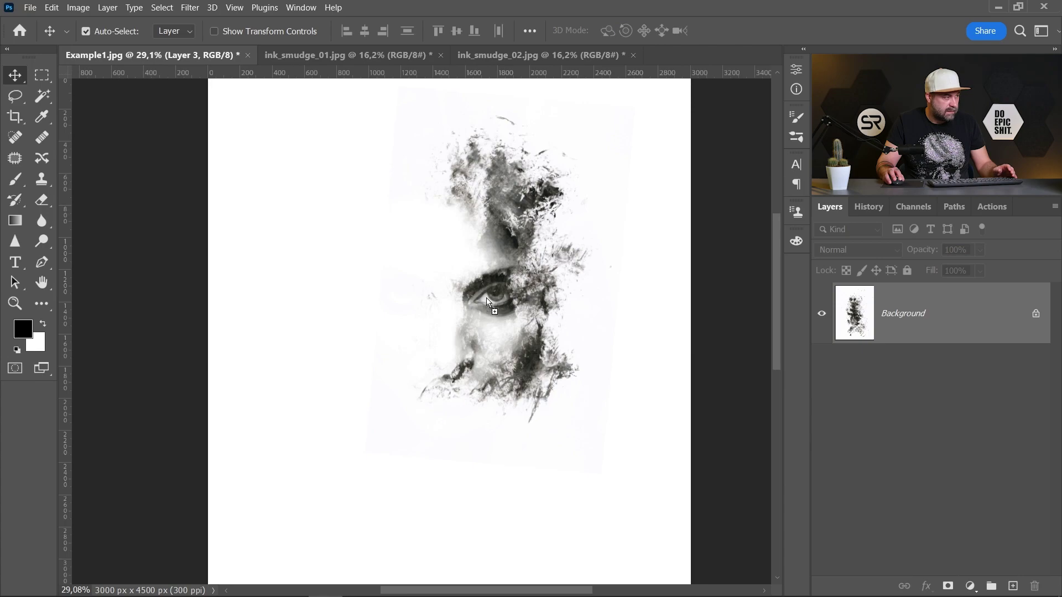
{"action": "left_click_drag", "start_coordinate": [487, 301], "coordinate": [484, 301]}
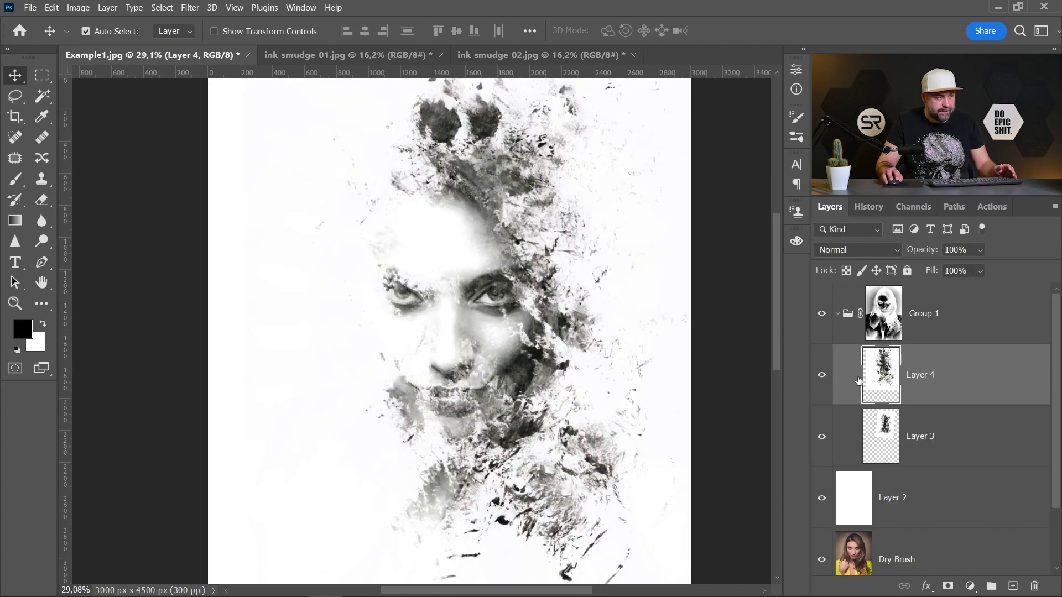
{"action": "left_click", "coordinate": [883, 250]}
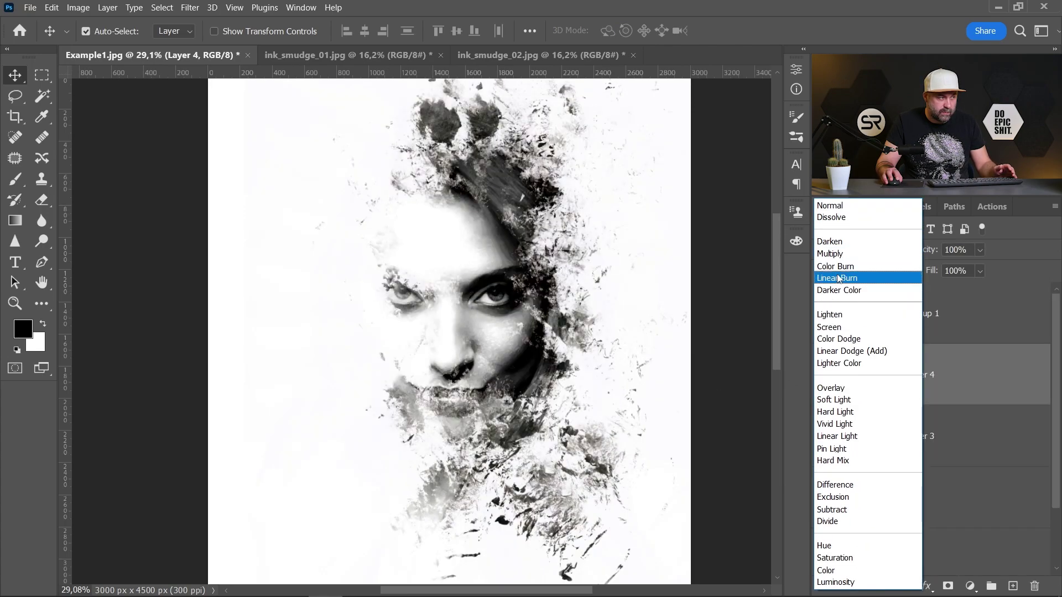
{"action": "left_click", "coordinate": [838, 255]}
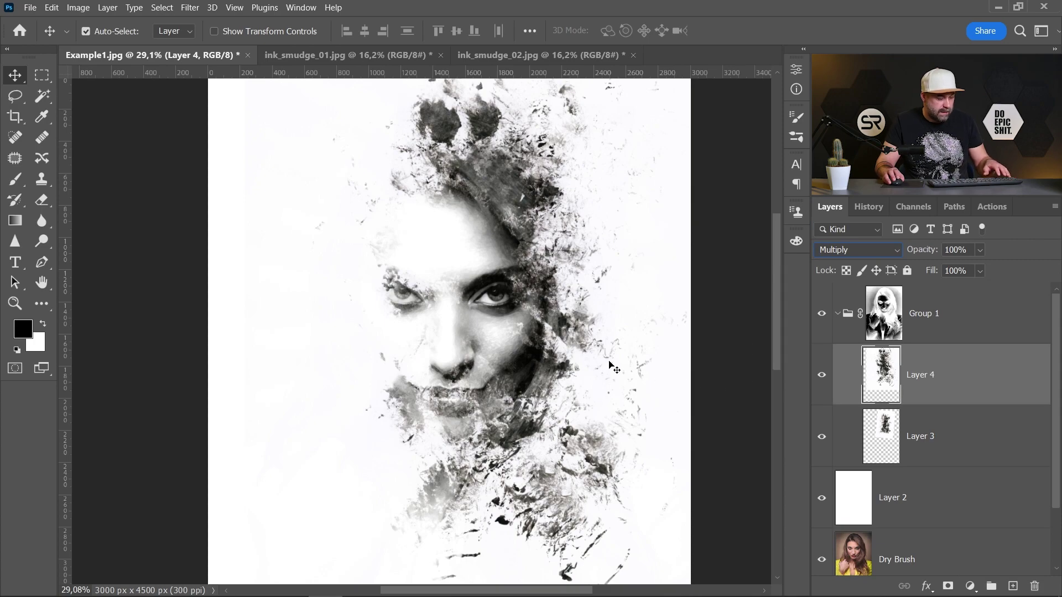
Roughly scale and tilt Layer 4's smudge over the face, aligned to the centre guide
{"action": "key", "text": "ctrl+t"}
{"action": "scroll", "coordinate": [575, 349], "scroll_direction": "down", "scroll_amount": 2}
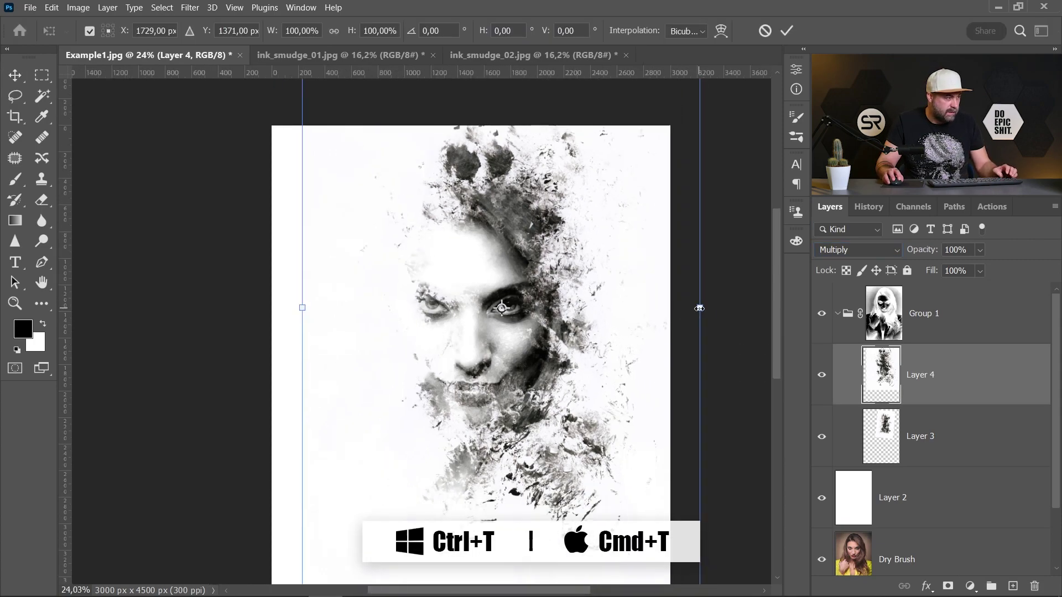
{"action": "left_click_drag", "start_coordinate": [699, 308], "coordinate": [641, 309]}
{"action": "scroll", "coordinate": [673, 401], "scroll_direction": "up", "scroll_amount": 2}
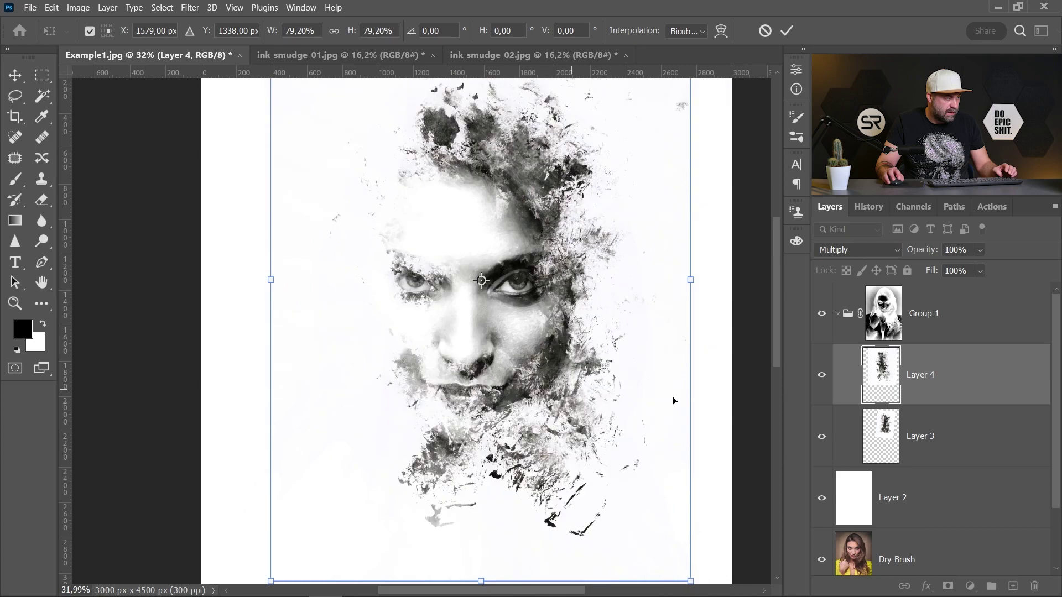
{"action": "left_click_drag", "start_coordinate": [706, 390], "coordinate": [704, 426]}
{"action": "left_click_drag", "start_coordinate": [686, 318], "coordinate": [655, 317]}
{"action": "left_click_drag", "start_coordinate": [544, 318], "coordinate": [498, 309]}
{"action": "left_click_drag", "start_coordinate": [677, 382], "coordinate": [673, 334]}
{"action": "left_click_drag", "start_coordinate": [487, 310], "coordinate": [498, 320]}
Finish Layer 4's transform at 54.24% × 58.28%, rotated 5.77°, with its top on the guide
{"action": "scroll", "coordinate": [549, 383], "scroll_direction": "down", "scroll_amount": 1}
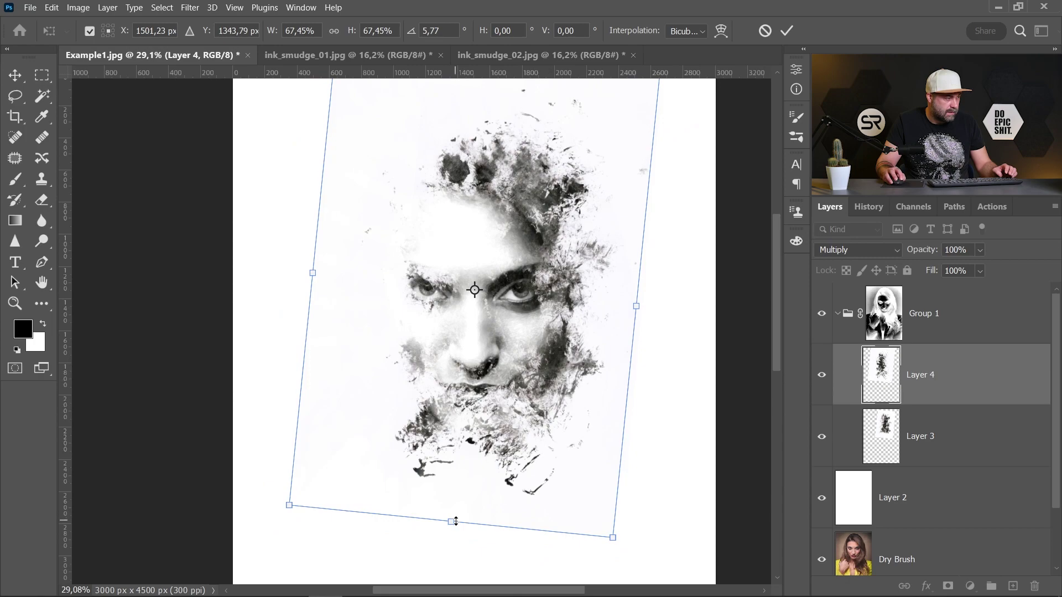
{"action": "left_click_drag", "start_coordinate": [456, 521], "coordinate": [457, 556]}
{"action": "mouse_move", "coordinate": [478, 454]}
{"action": "left_mouse_down"}
{"action": "mouse_move", "coordinate": [480, 433]}
{"action": "mouse_move", "coordinate": [487, 440]}
{"action": "left_mouse_up"}
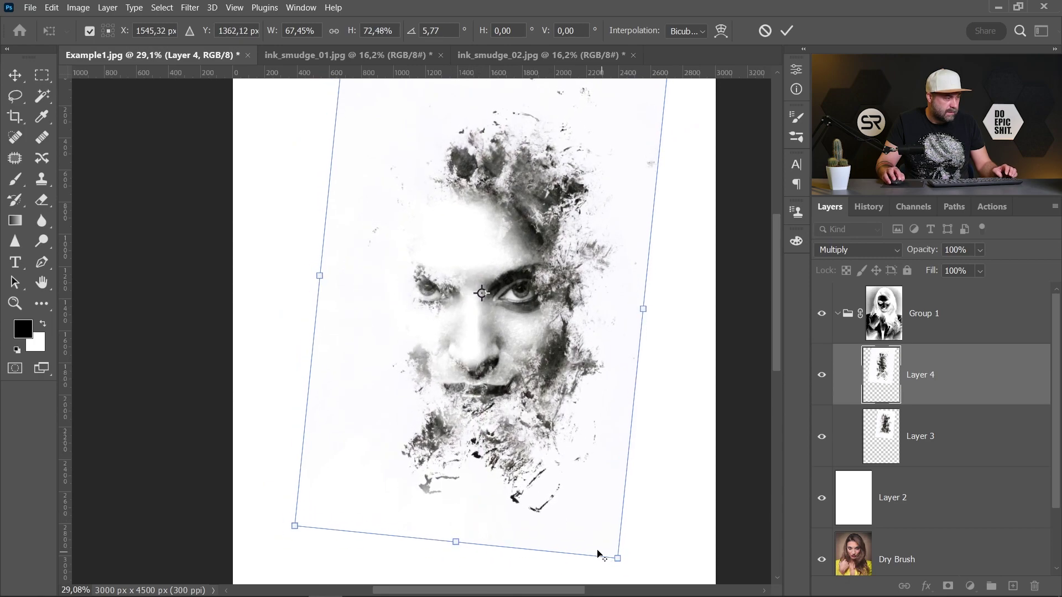
{"action": "left_click_drag", "start_coordinate": [614, 558], "coordinate": [569, 484]}
{"action": "left_click_drag", "start_coordinate": [468, 377], "coordinate": [457, 411]}
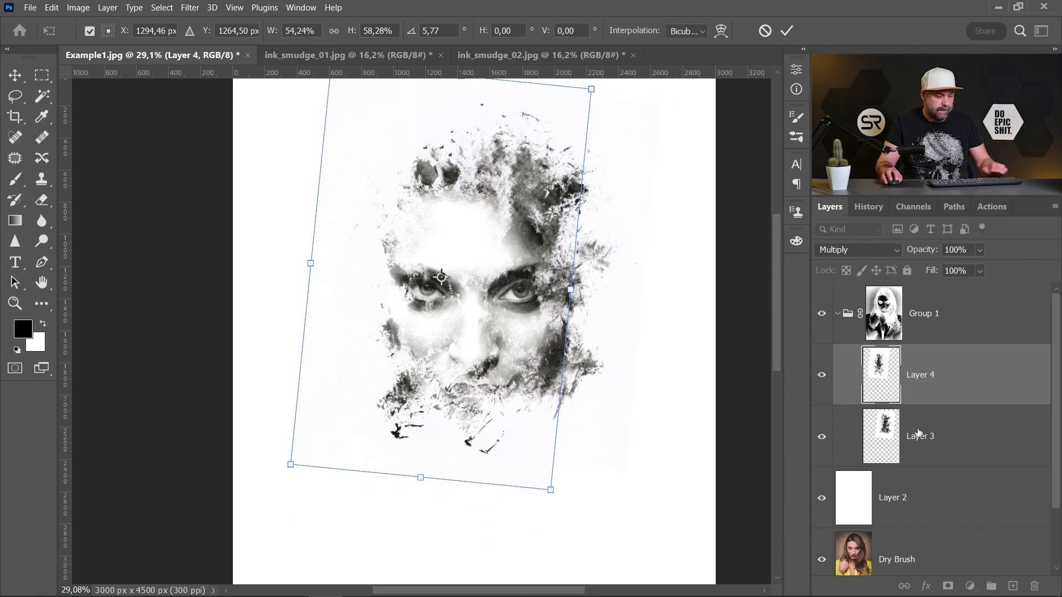
{"action": "key", "text": "Return"}
{"action": "left_click", "coordinate": [917, 445]}
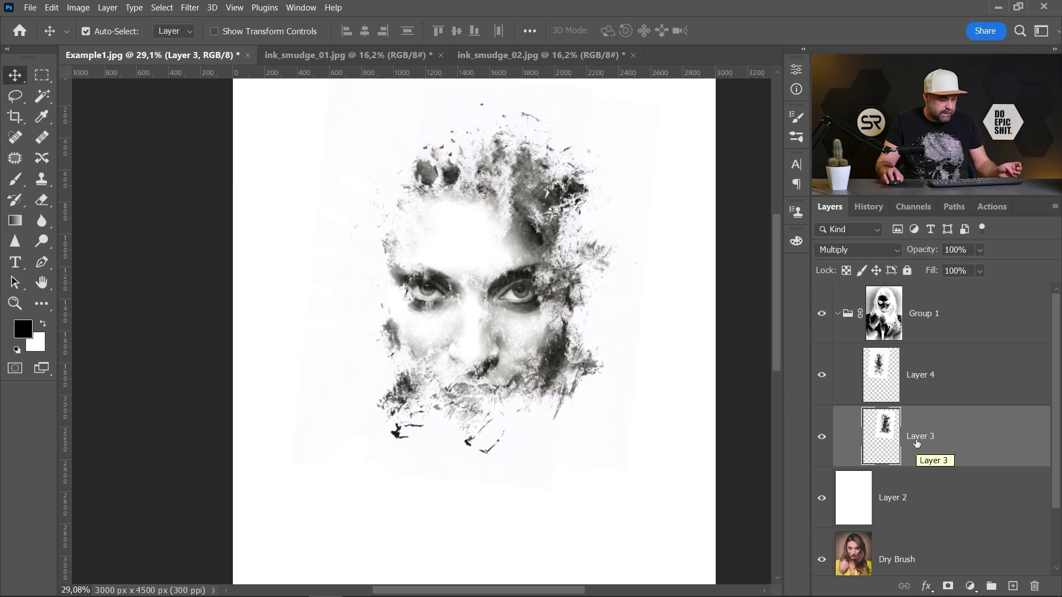
Duplicate Layer 3 and move the copy about 500 px down over the chin
{"action": "key", "text": "ctrl+j"}
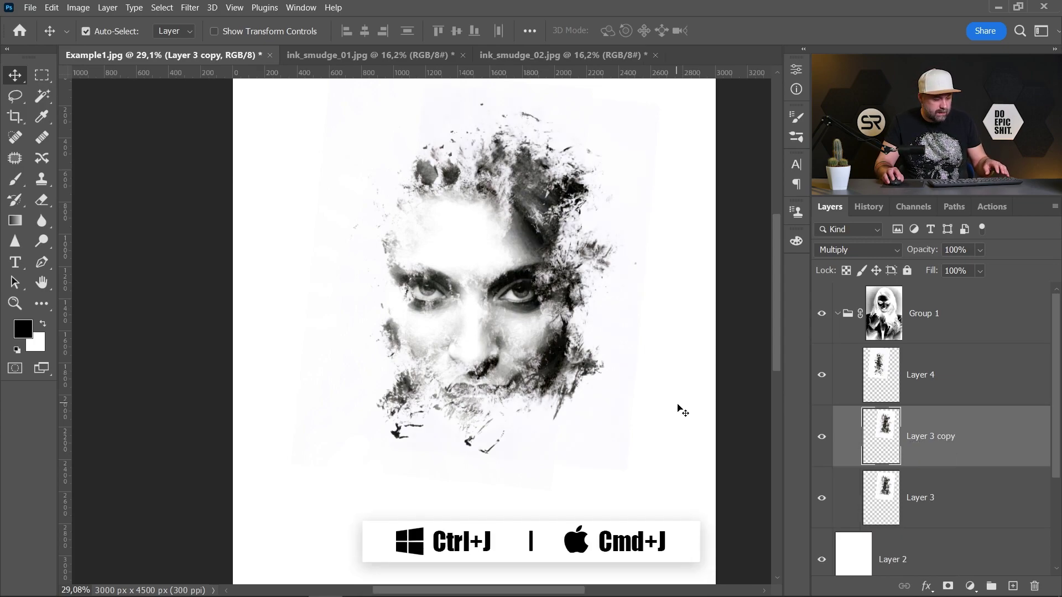
{"action": "key", "text": "ctrl+t"}
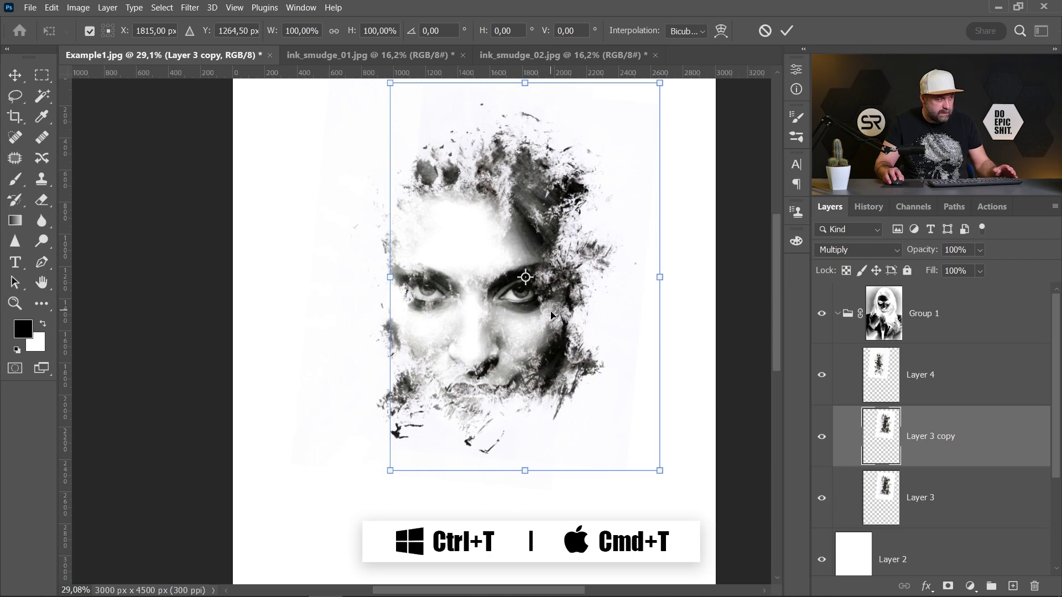
{"action": "left_click_drag", "start_coordinate": [551, 315], "coordinate": [535, 427]}
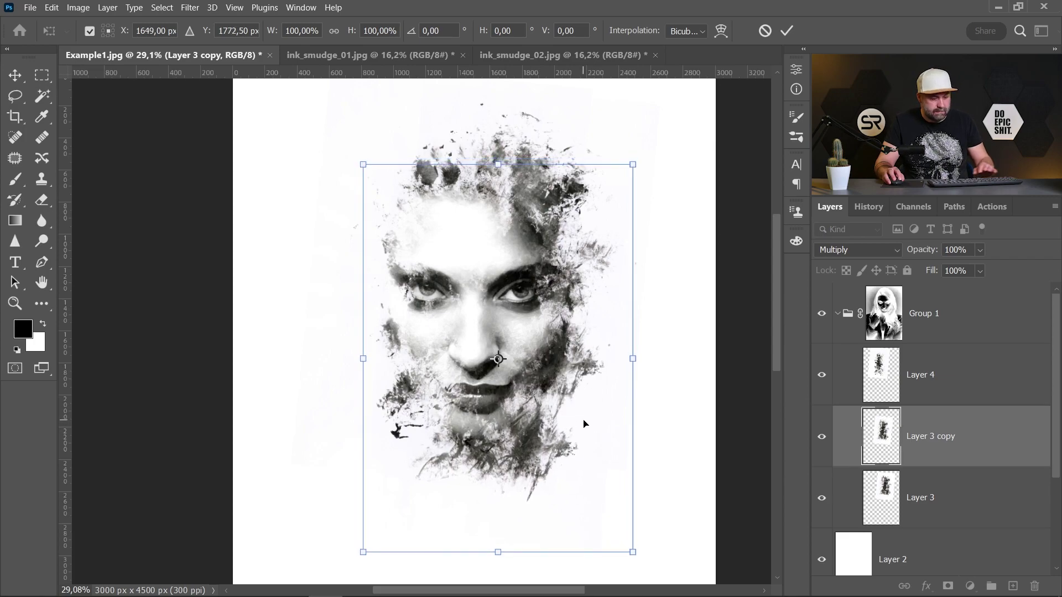
{"action": "key", "text": "Return"}
{"action": "scroll", "coordinate": [533, 403], "scroll_direction": "down", "scroll_amount": 2}
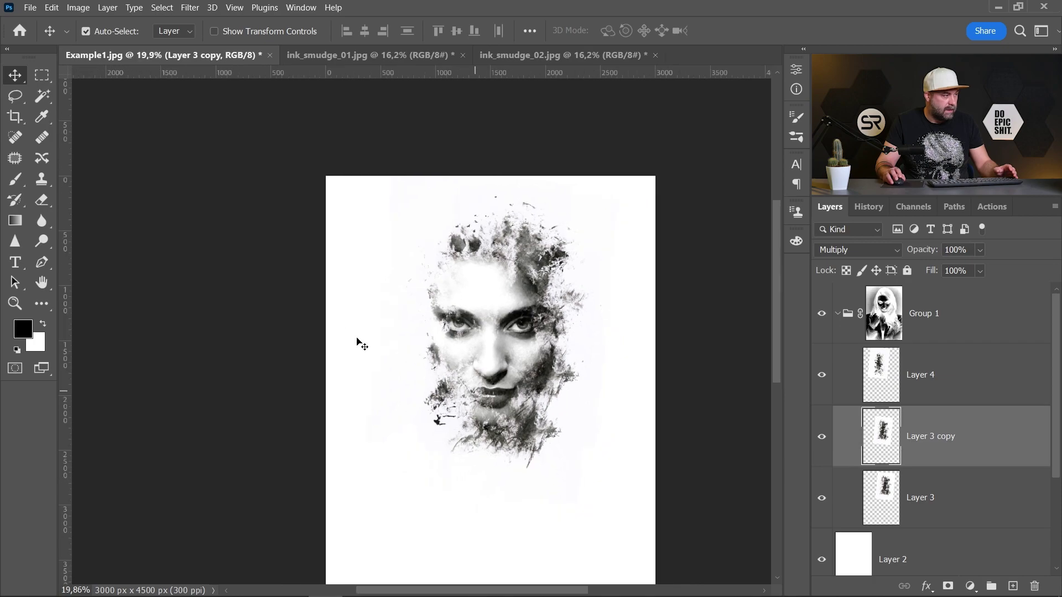
{"action": "scroll", "coordinate": [357, 343], "scroll_direction": "down", "scroll_amount": 1}
Crop the canvas to a 2:3 frame of 1938 × 2908 px around the face
{"action": "left_click", "coordinate": [15, 116]}
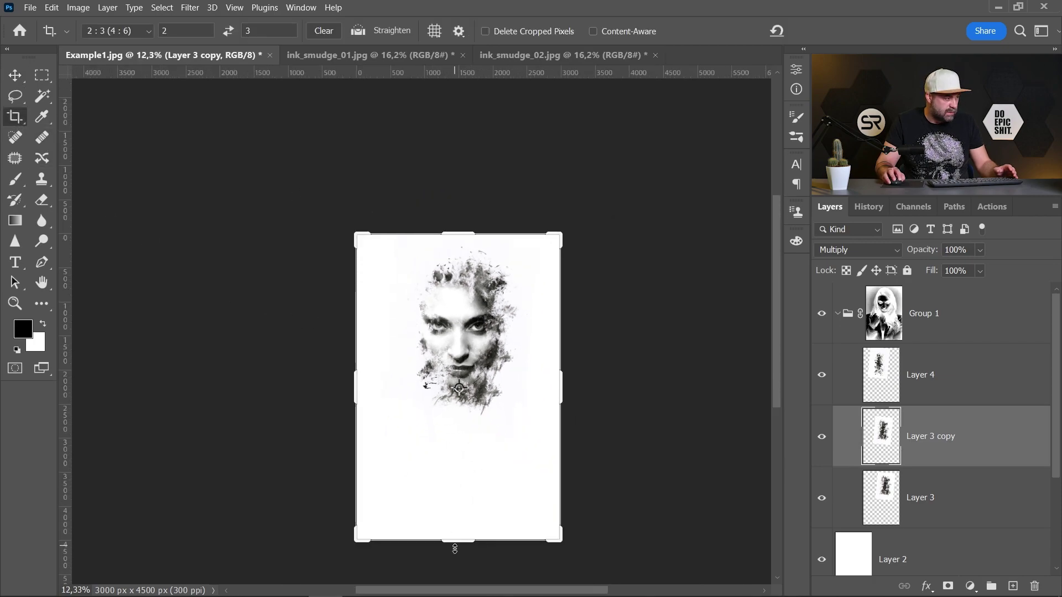
{"action": "left_click_drag", "start_coordinate": [456, 546], "coordinate": [473, 494]}
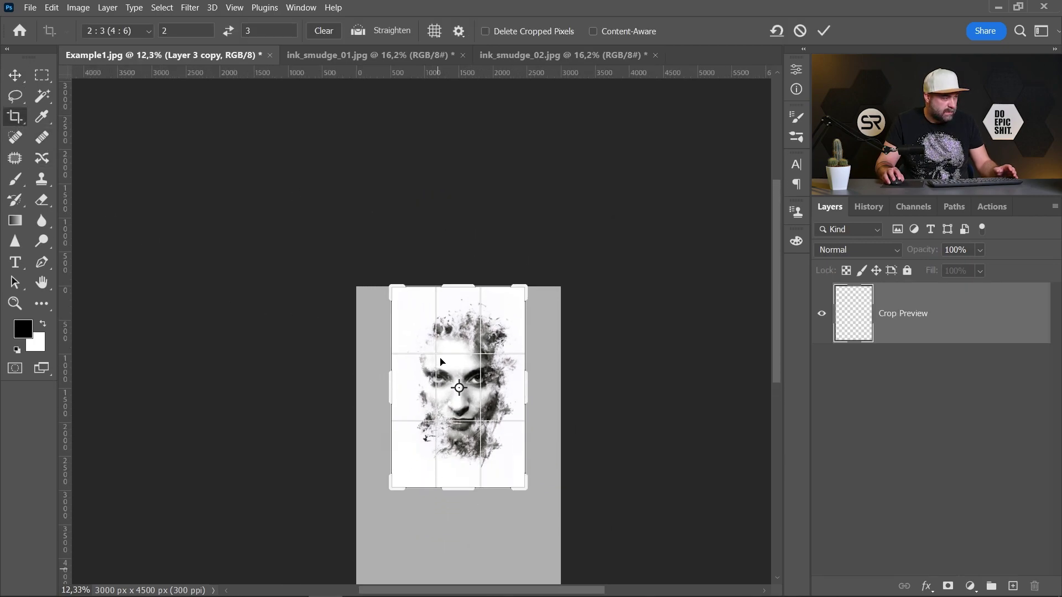
{"action": "left_click_drag", "start_coordinate": [443, 286], "coordinate": [448, 285]}
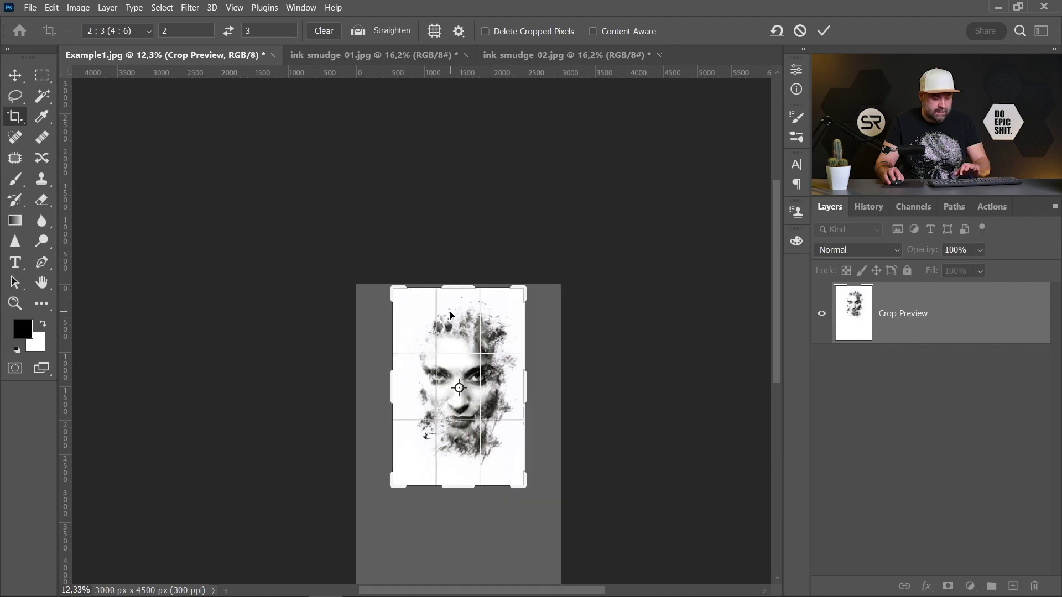
{"action": "key", "text": "Return"}
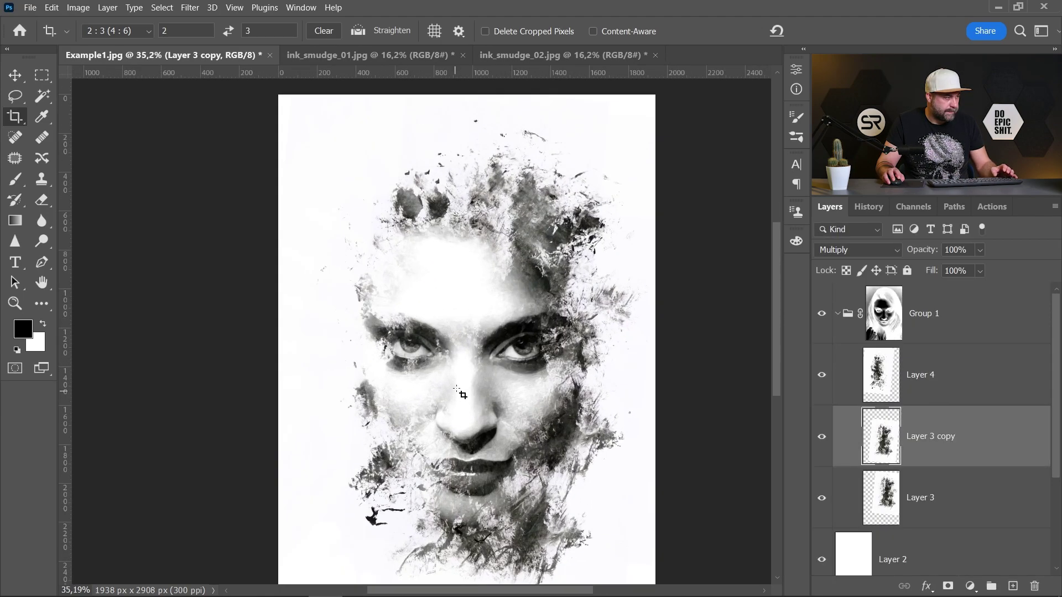
{"action": "left_click_drag", "start_coordinate": [471, 373], "coordinate": [438, 328]}
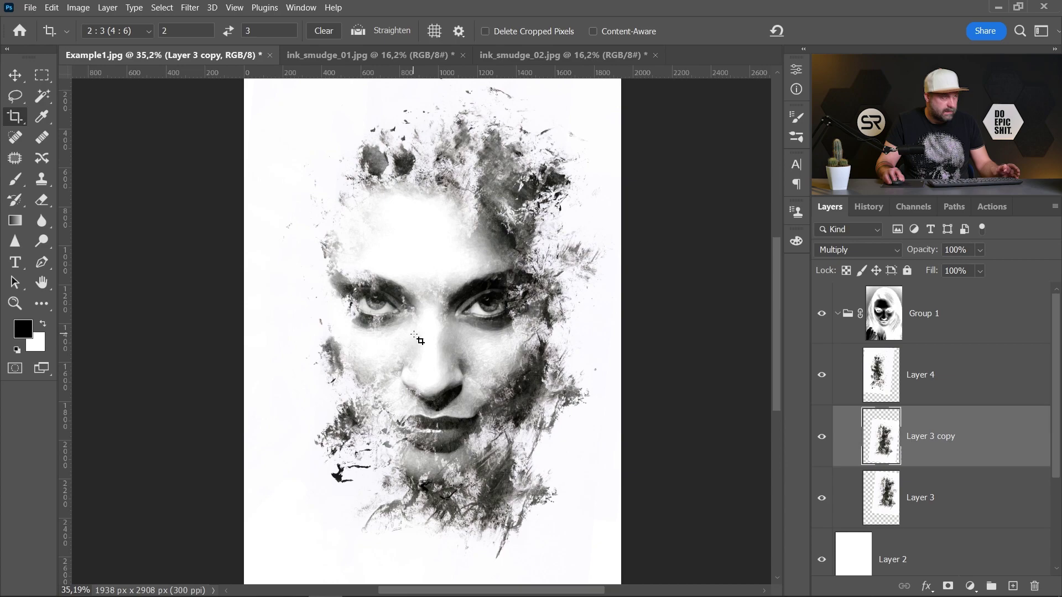
Duplicate the Dry Brush layer, move the copy above Group 1, and hide it with a black mask
{"action": "scroll", "coordinate": [970, 416], "scroll_direction": "down", "scroll_amount": 3}
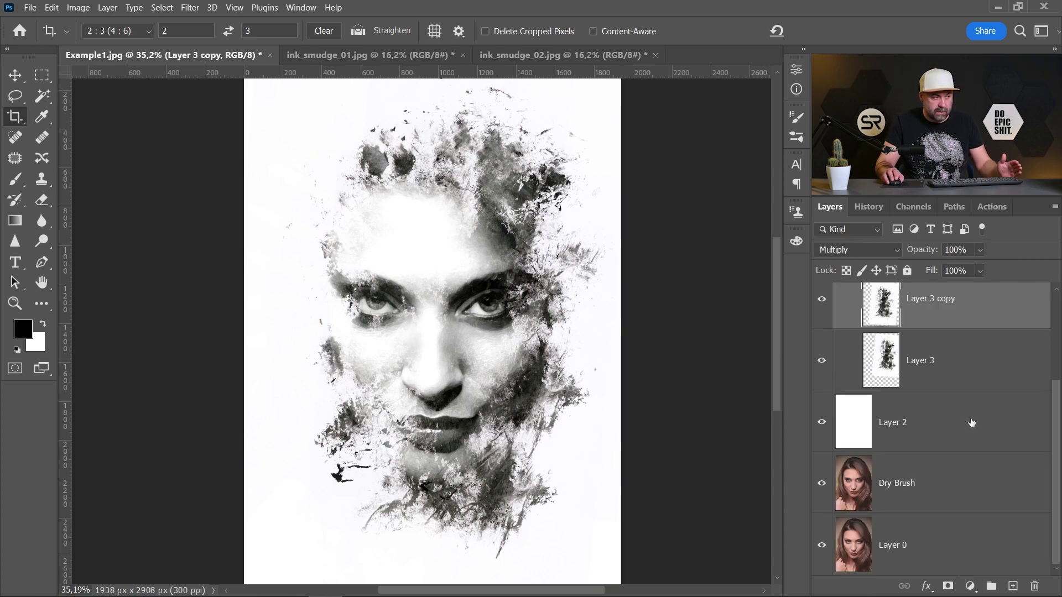
{"action": "left_click", "coordinate": [906, 488]}
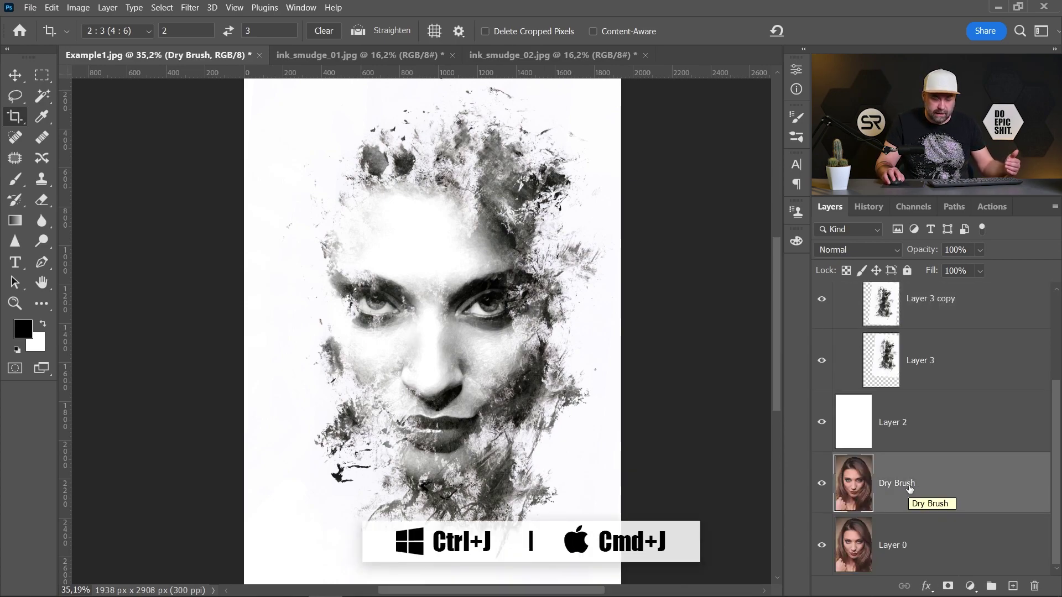
{"action": "key", "text": "ctrl+j"}
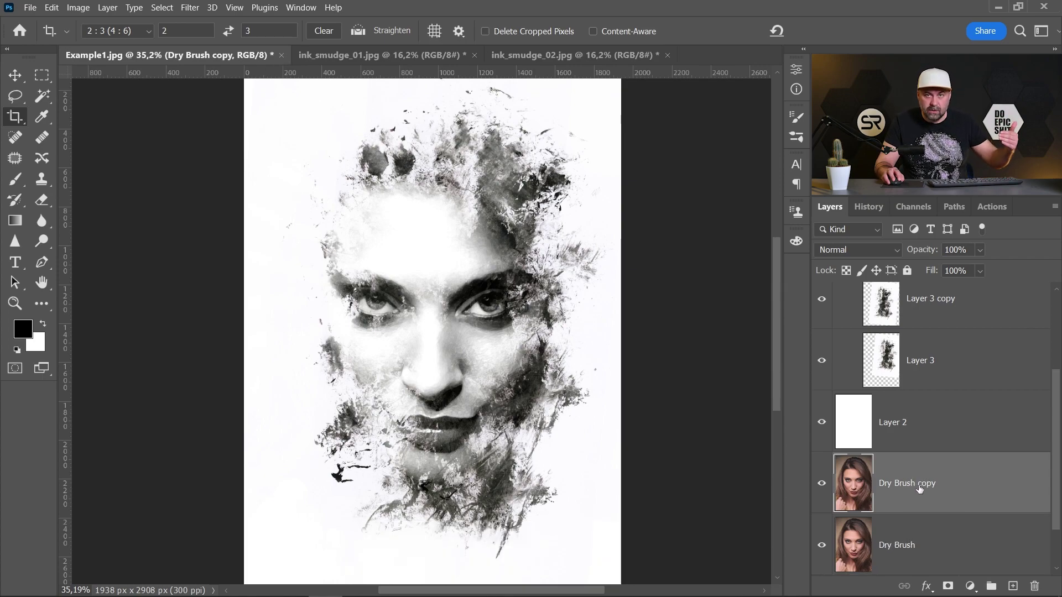
{"action": "mouse_move", "coordinate": [920, 489]}
{"action": "left_mouse_down"}
{"action": "mouse_move", "coordinate": [885, 299]}
{"action": "mouse_move", "coordinate": [923, 276]}
{"action": "mouse_move", "coordinate": [899, 288]}
{"action": "left_mouse_up"}
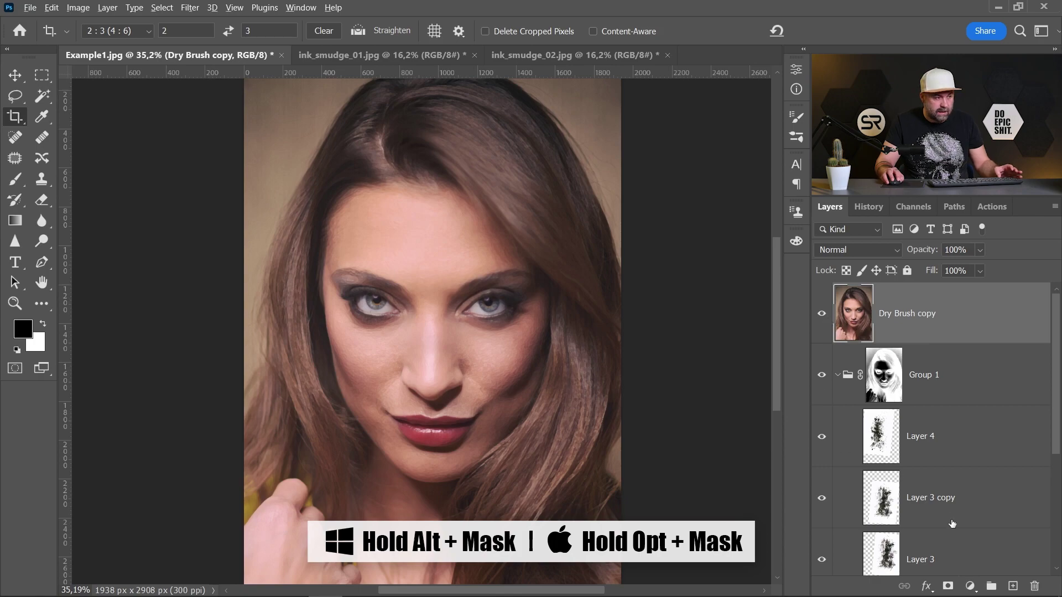
{"action": "left_click", "coordinate": [947, 586], "text": "alt"}
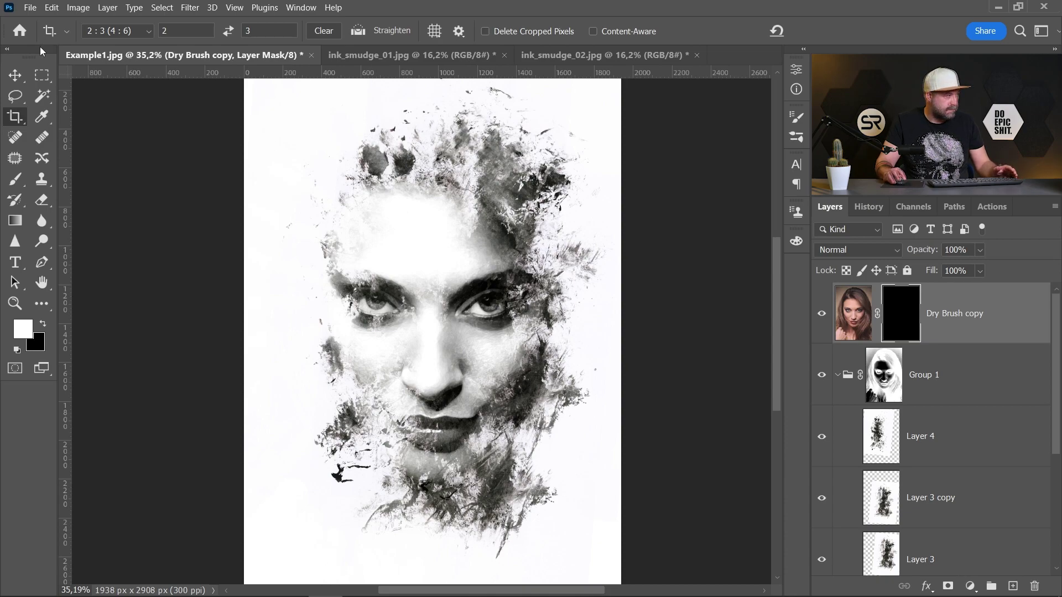
Load the Ink Smudge Brushes set and choose Sampled Brush 688 at 2156 px
{"action": "key", "text": "b"}
{"action": "left_click", "coordinate": [101, 34]}
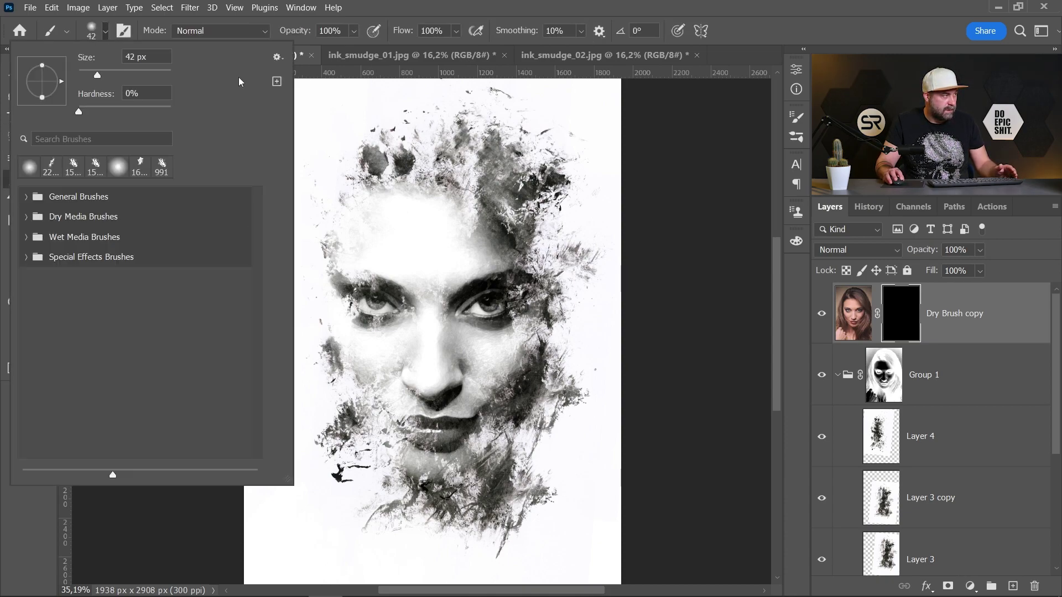
{"action": "left_click", "coordinate": [277, 57]}
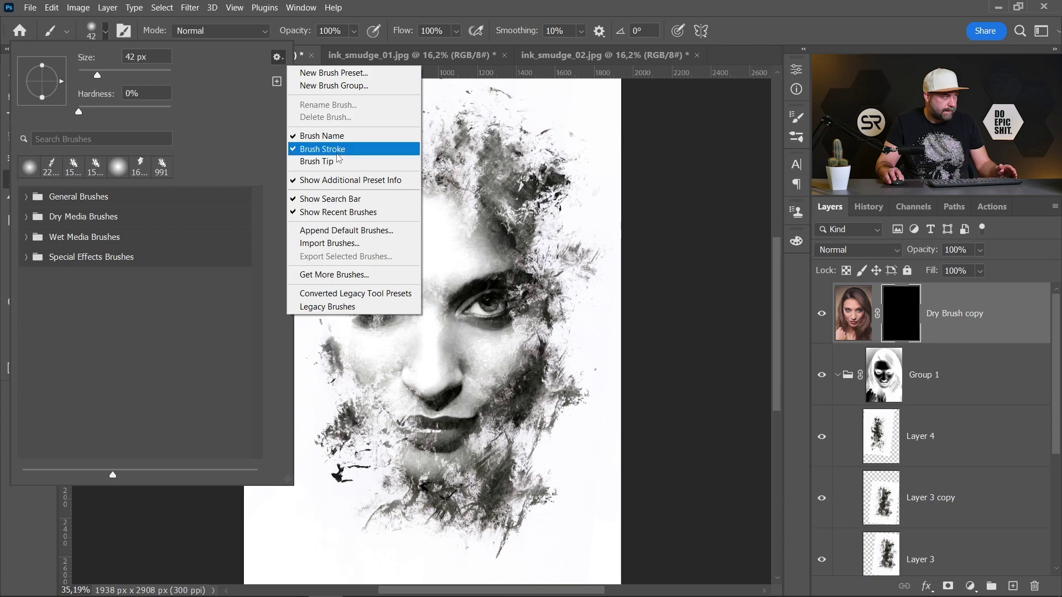
{"action": "left_click", "coordinate": [322, 248]}
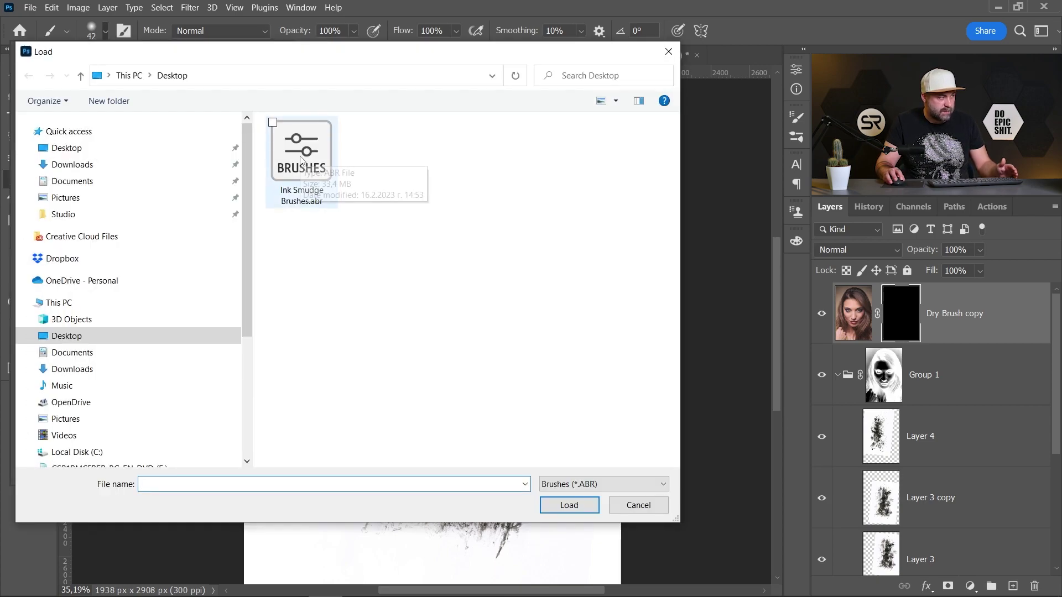
{"action": "double_click", "coordinate": [316, 178]}
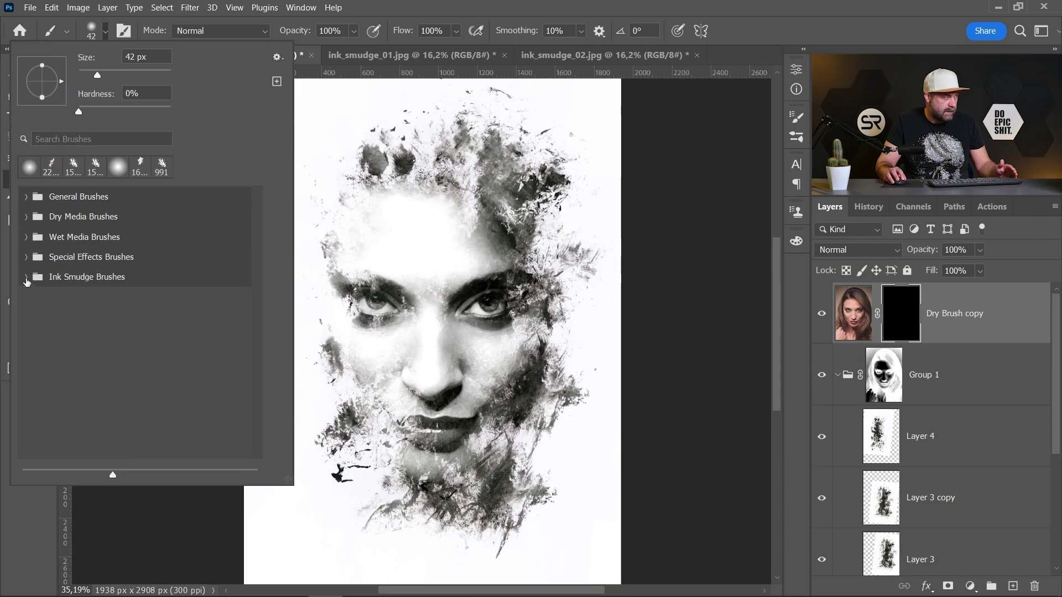
{"action": "left_click", "coordinate": [26, 278]}
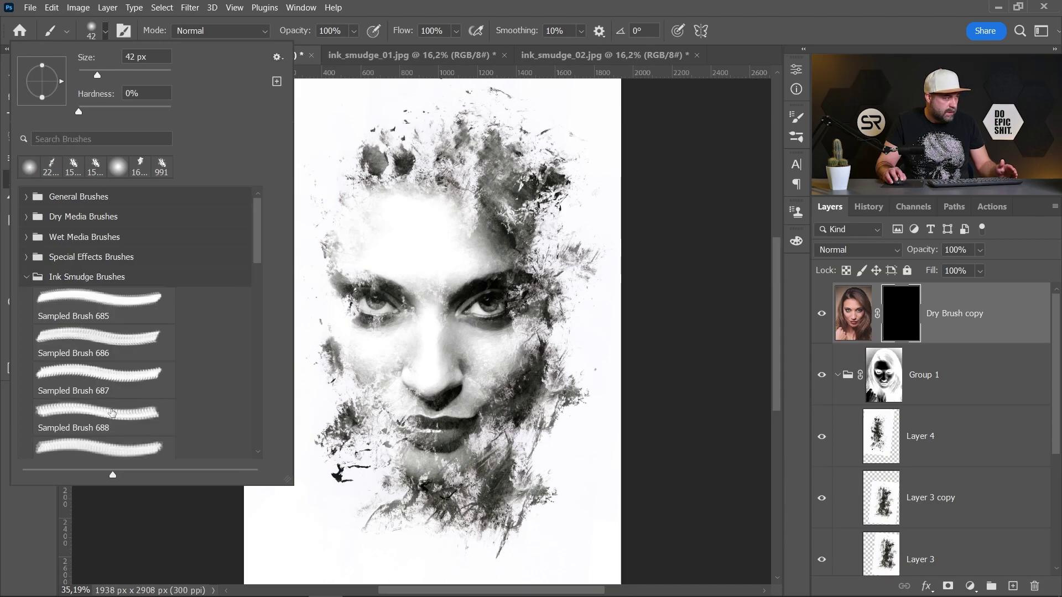
{"action": "left_click", "coordinate": [112, 412]}
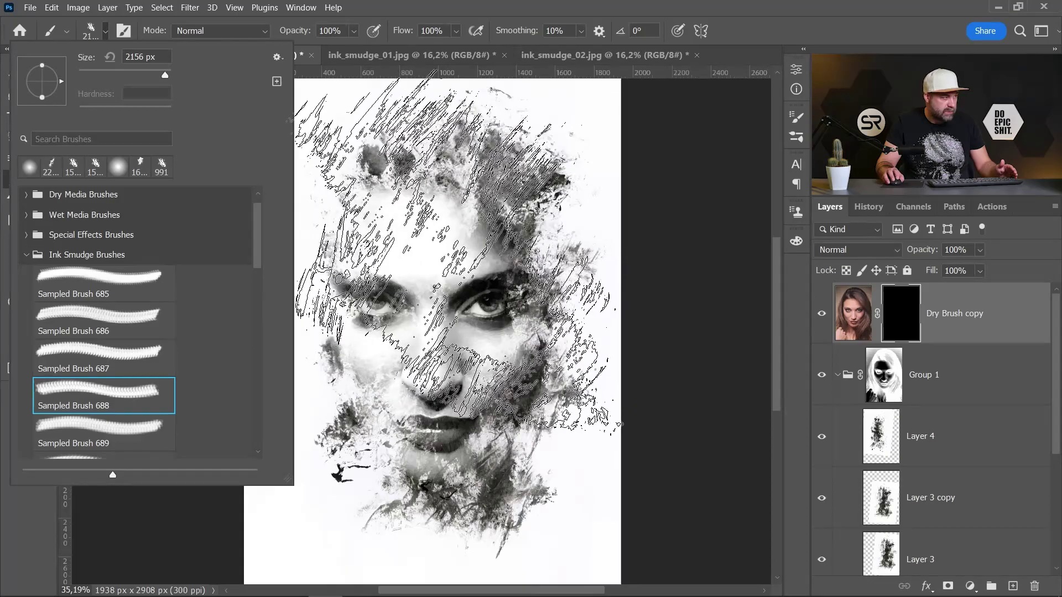
Set brush opacity to 40%, shrink it to about 1510 px, and paint colour over the face
{"action": "key", "text": "Return"}
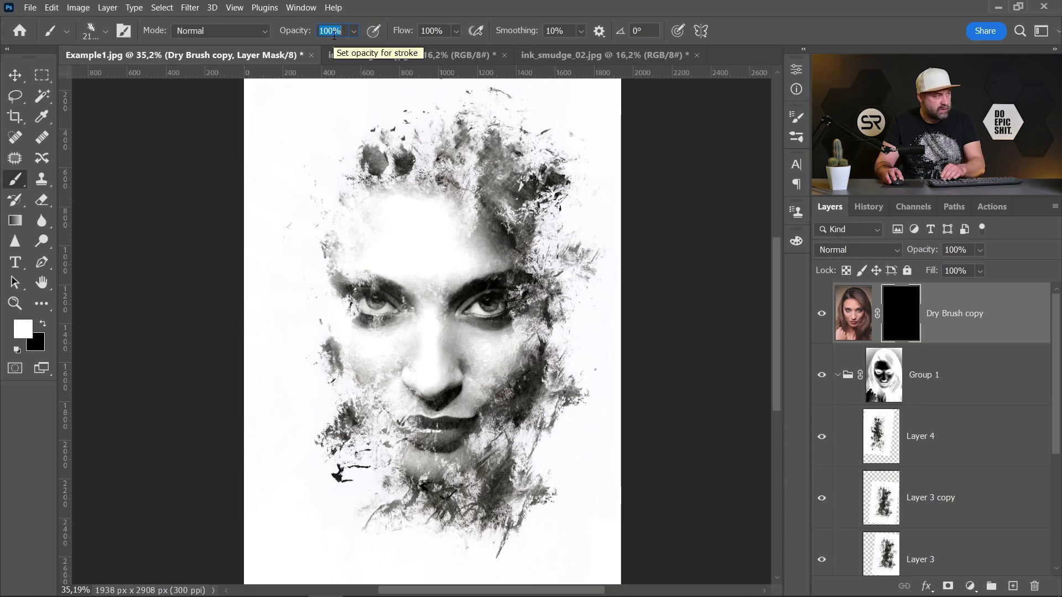
{"action": "type", "text": "40"}
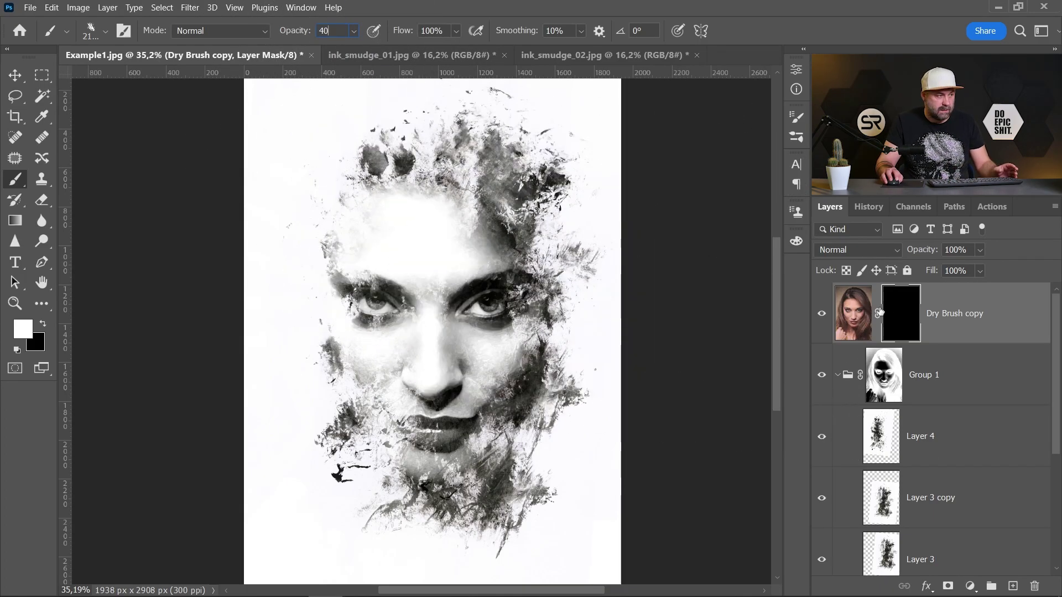
{"action": "key", "text": "Return"}
{"action": "right_click", "coordinate": [417, 287], "text": "alt"}
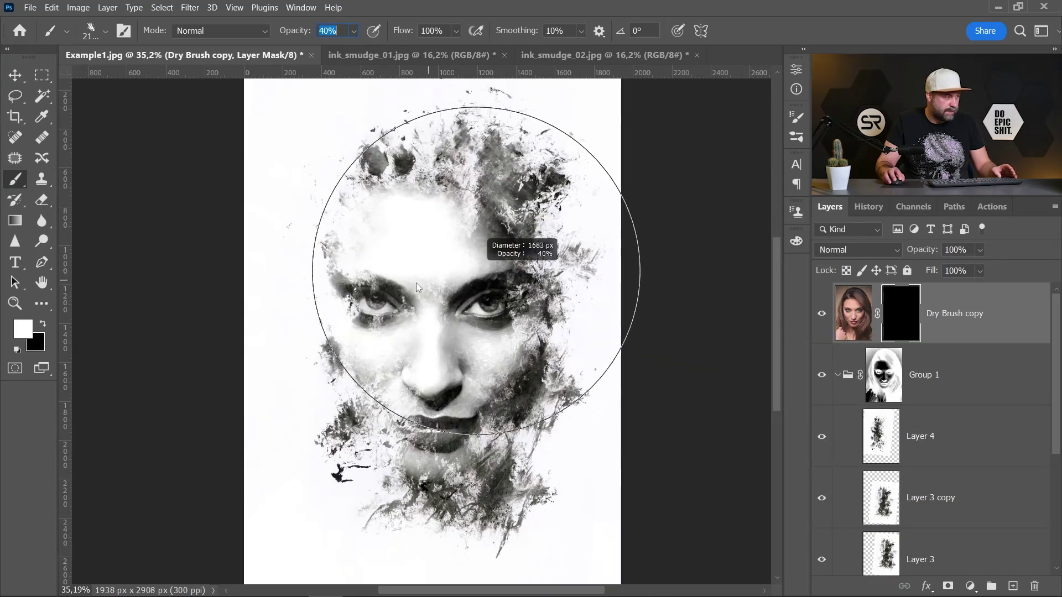
{"action": "right_click", "coordinate": [417, 287], "text": "alt"}
{"action": "mouse_move", "coordinate": [431, 310]}
{"action": "left_mouse_down"}
{"action": "mouse_move", "coordinate": [444, 361]}
{"action": "mouse_move", "coordinate": [429, 357]}
{"action": "left_mouse_up"}
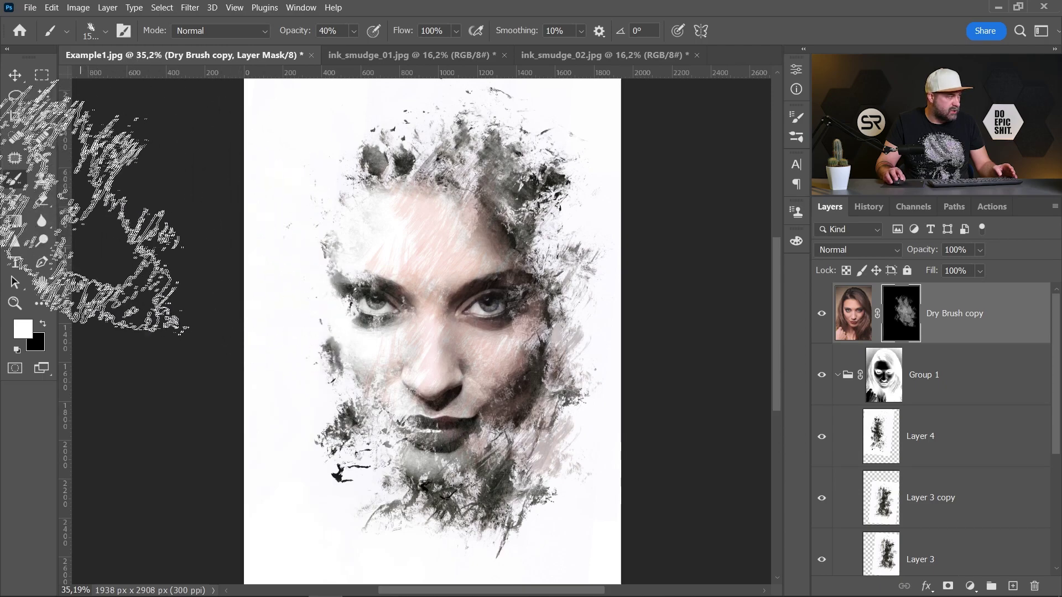
Switch to the Sampled Brush 693 tip and stamp more colour onto the face
{"action": "left_click", "coordinate": [105, 31]}
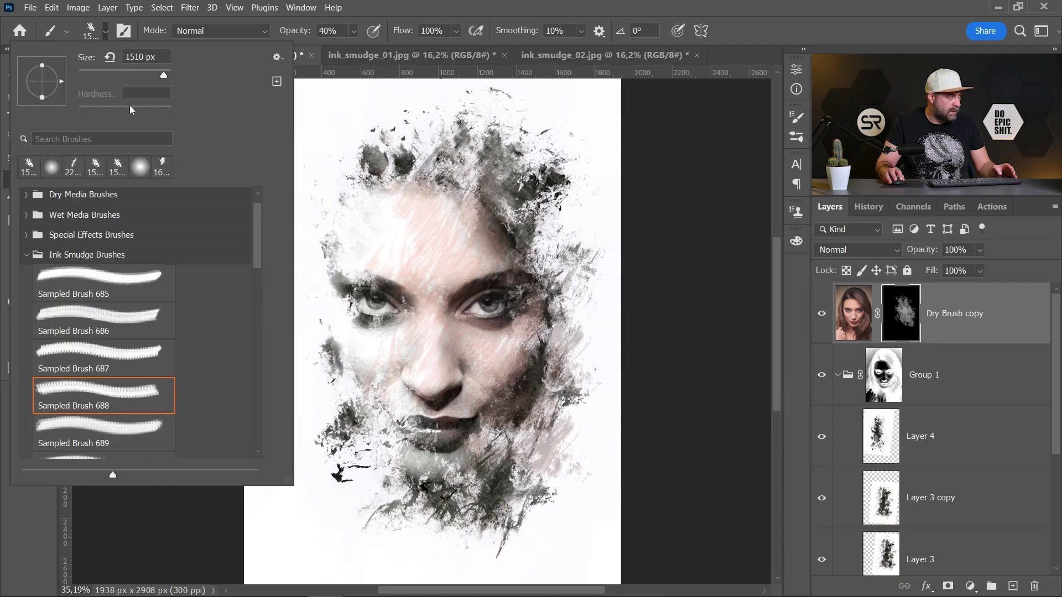
{"action": "scroll", "coordinate": [134, 397], "scroll_direction": "down", "scroll_amount": 5}
{"action": "left_click", "coordinate": [134, 397]}
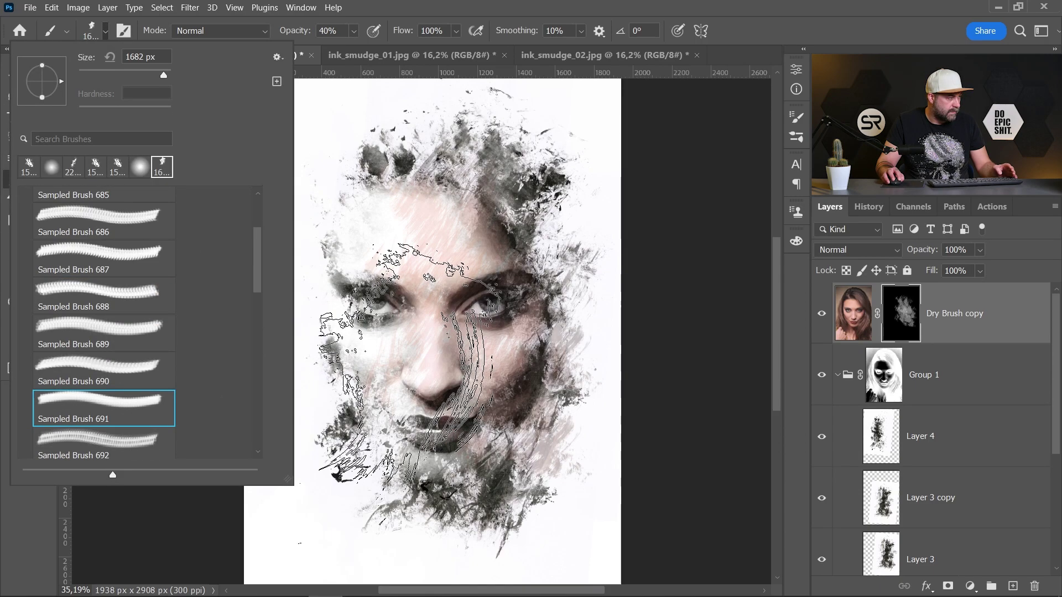
{"action": "left_click", "coordinate": [132, 440]}
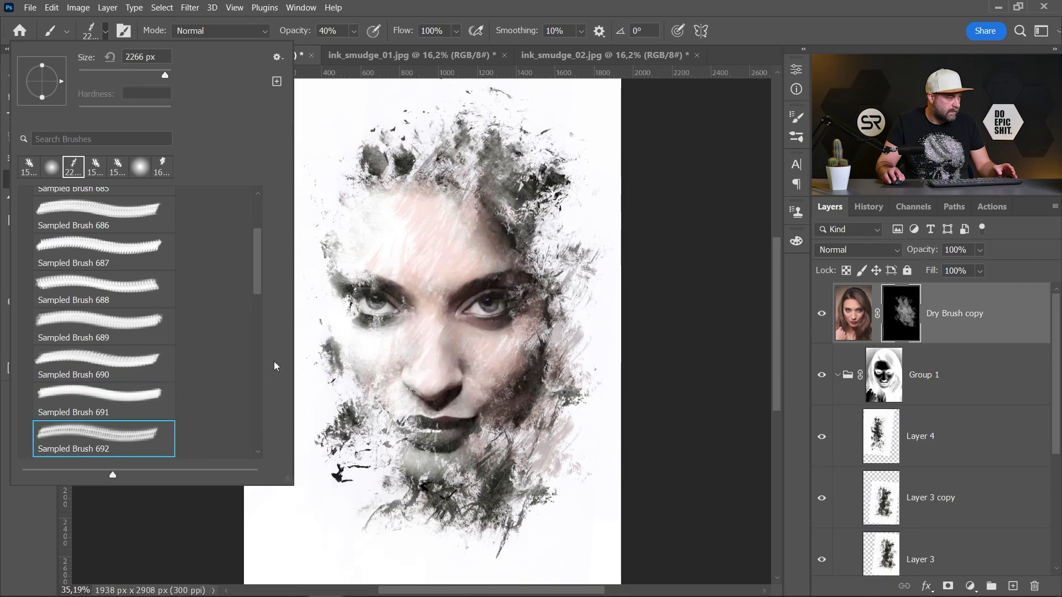
{"action": "scroll", "coordinate": [132, 420], "scroll_direction": "down", "scroll_amount": 1}
{"action": "left_click", "coordinate": [132, 449]}
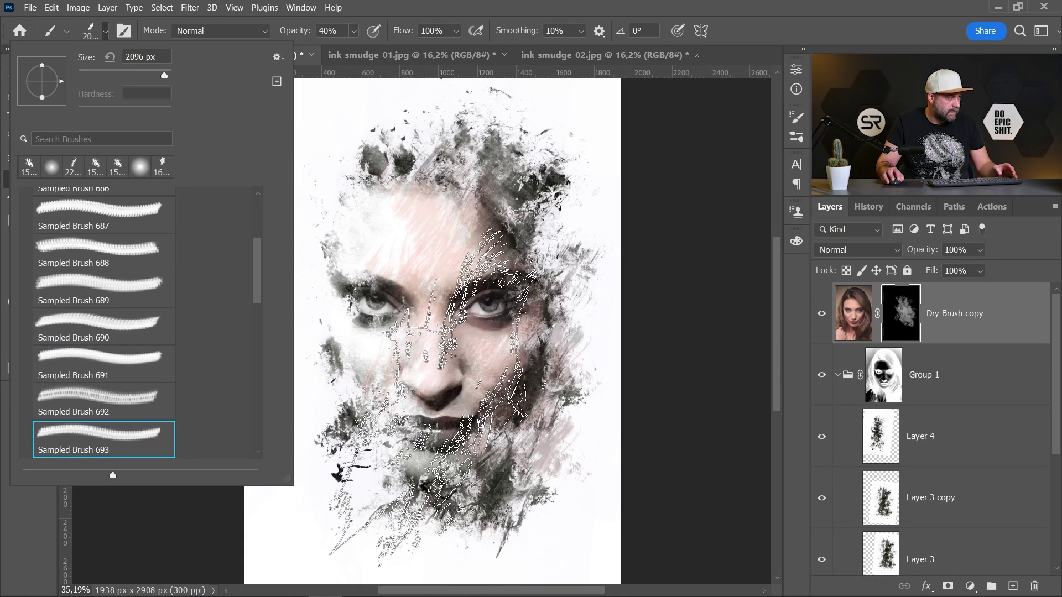
{"action": "left_click", "coordinate": [434, 401]}
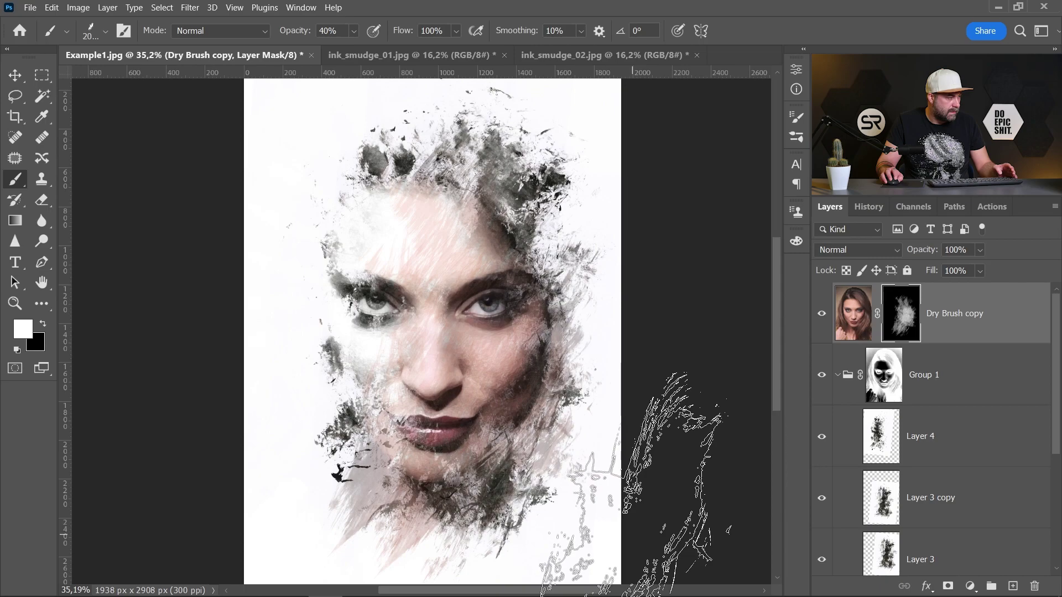
{"action": "left_click", "coordinate": [489, 470]}
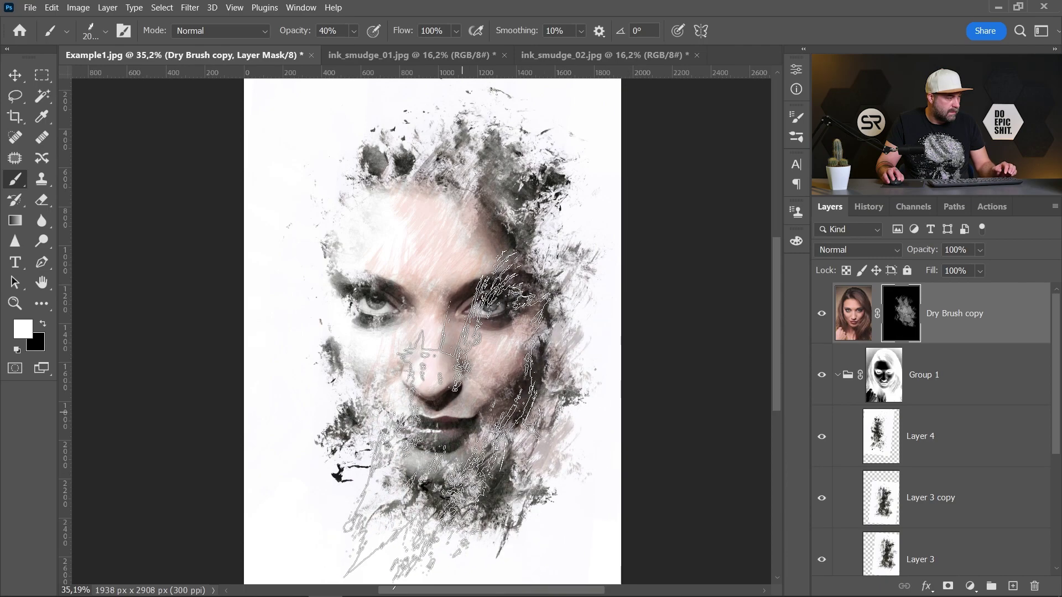
Compare the painted composite with the original photo by toggling layer visibility
{"action": "scroll", "coordinate": [669, 515], "scroll_direction": "down", "scroll_amount": 2}
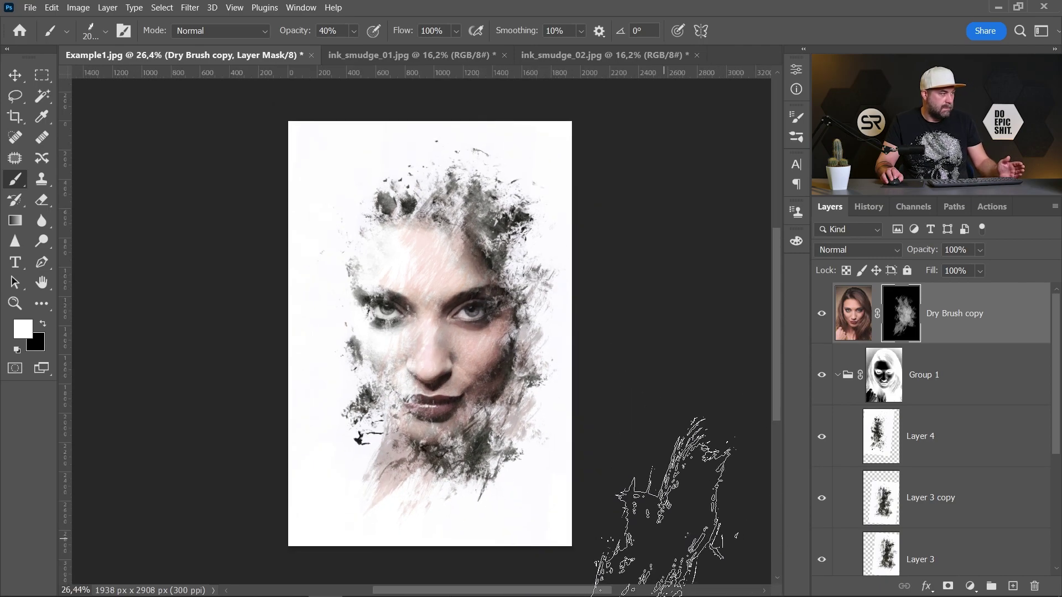
{"action": "scroll", "coordinate": [664, 497], "scroll_direction": "up", "scroll_amount": 3}
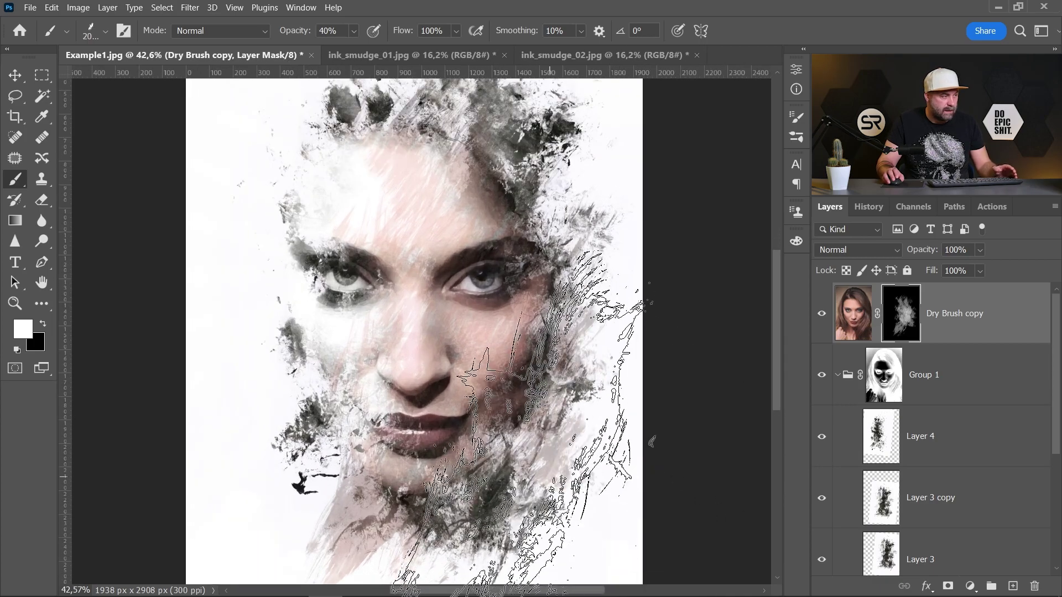
{"action": "scroll", "coordinate": [528, 310], "scroll_direction": "down", "scroll_amount": 1}
{"action": "scroll", "coordinate": [950, 455], "scroll_direction": "down", "scroll_amount": 3}
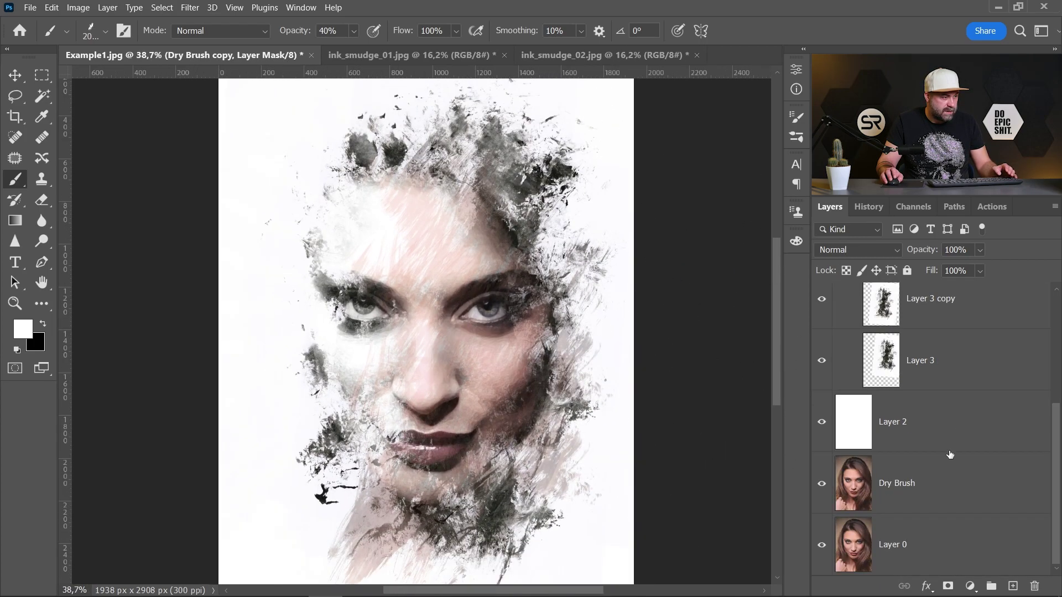
{"action": "left_click", "coordinate": [821, 554], "text": "alt"}
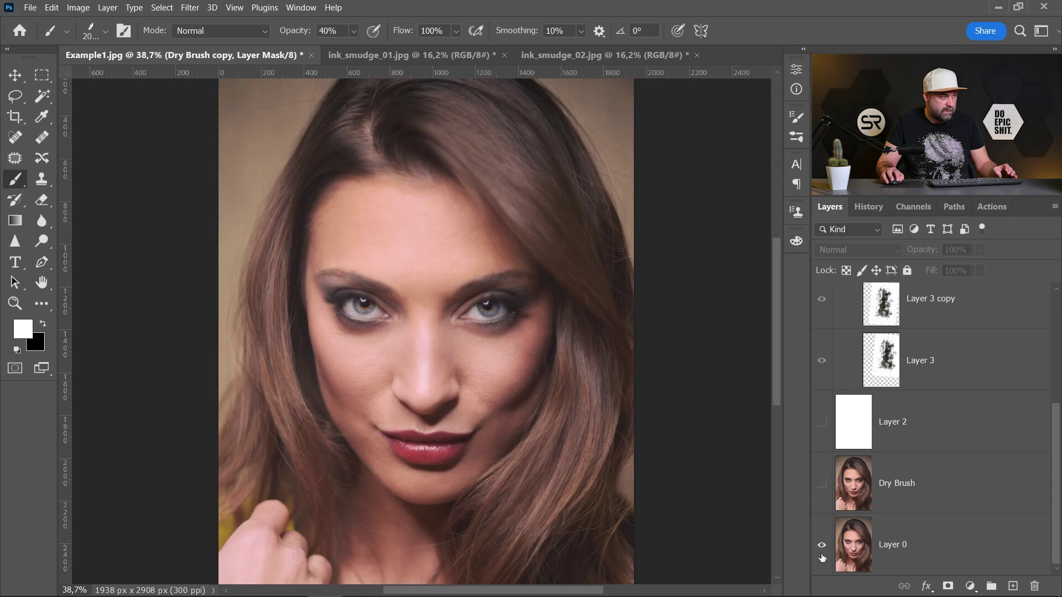
{"action": "left_click", "coordinate": [822, 556], "text": "alt"}
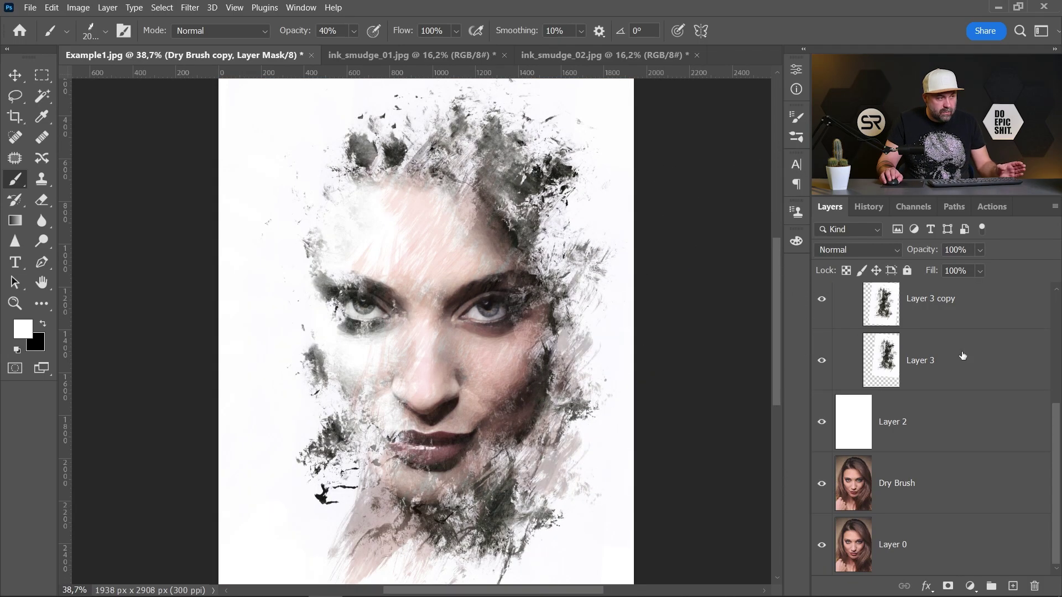
{"action": "scroll", "coordinate": [963, 355], "scroll_direction": "up", "scroll_amount": 3}
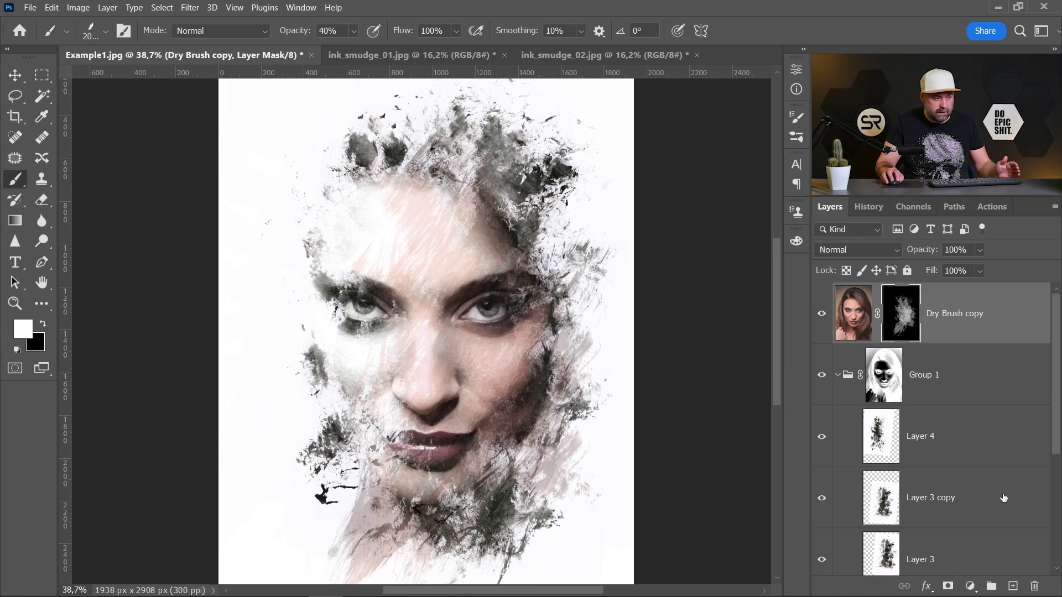
Add a Levels 1 adjustment layer with midtones at 1,04, keeping other levels unchanged
{"action": "left_click", "coordinate": [970, 587]}
{"action": "left_click", "coordinate": [963, 398]}
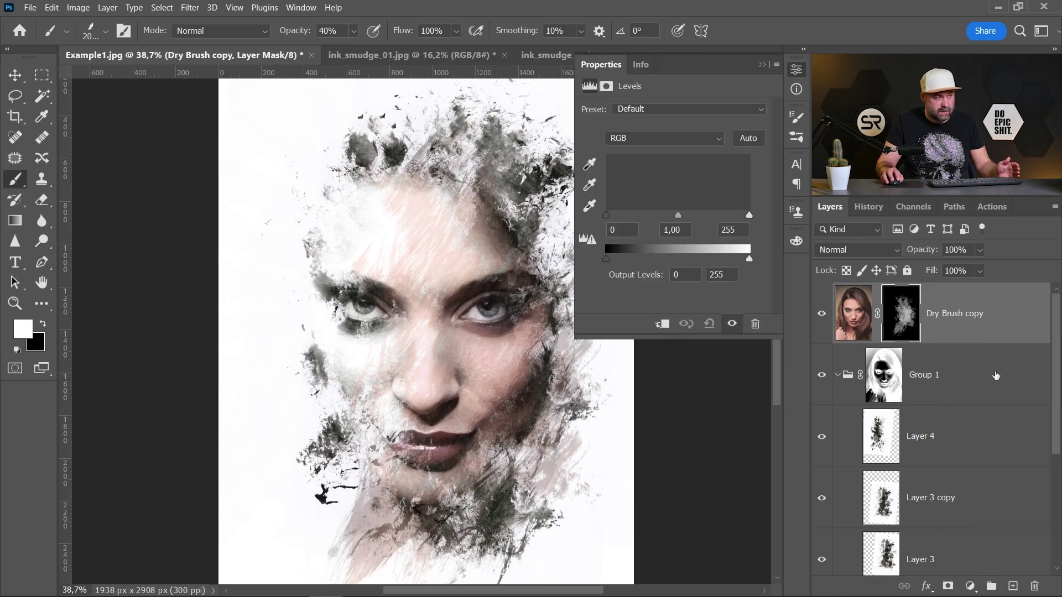
{"action": "left_click_drag", "start_coordinate": [679, 218], "coordinate": [676, 217]}
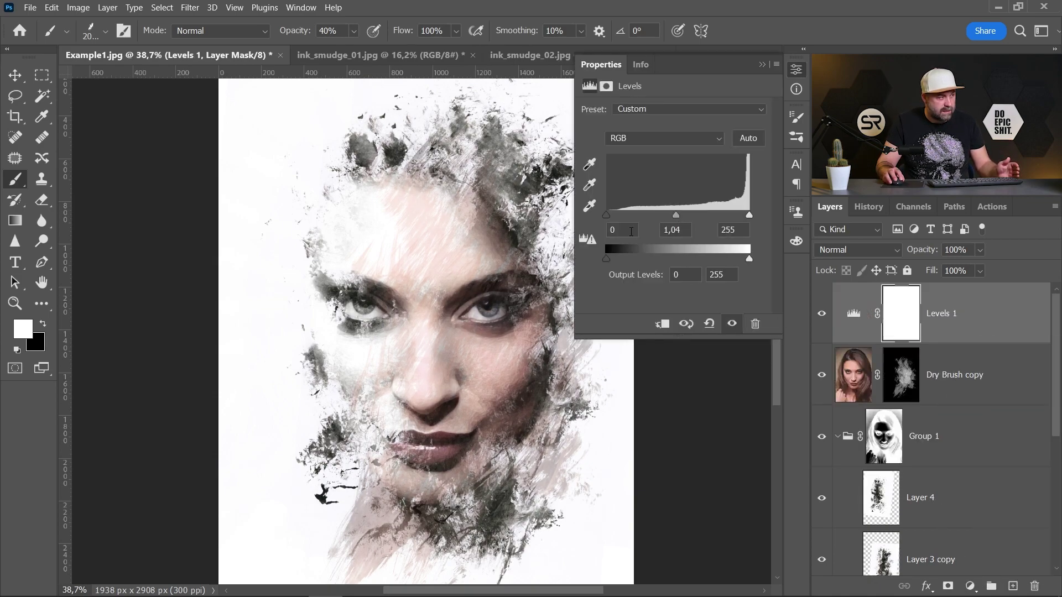
{"action": "left_click_drag", "start_coordinate": [610, 216], "coordinate": [607, 216]}
{"action": "left_click_drag", "start_coordinate": [608, 257], "coordinate": [599, 259]}
{"action": "mouse_move", "coordinate": [749, 216]}
{"action": "left_mouse_down"}
{"action": "mouse_move", "coordinate": [731, 216]}
{"action": "mouse_move", "coordinate": [754, 218]}
{"action": "left_mouse_up"}
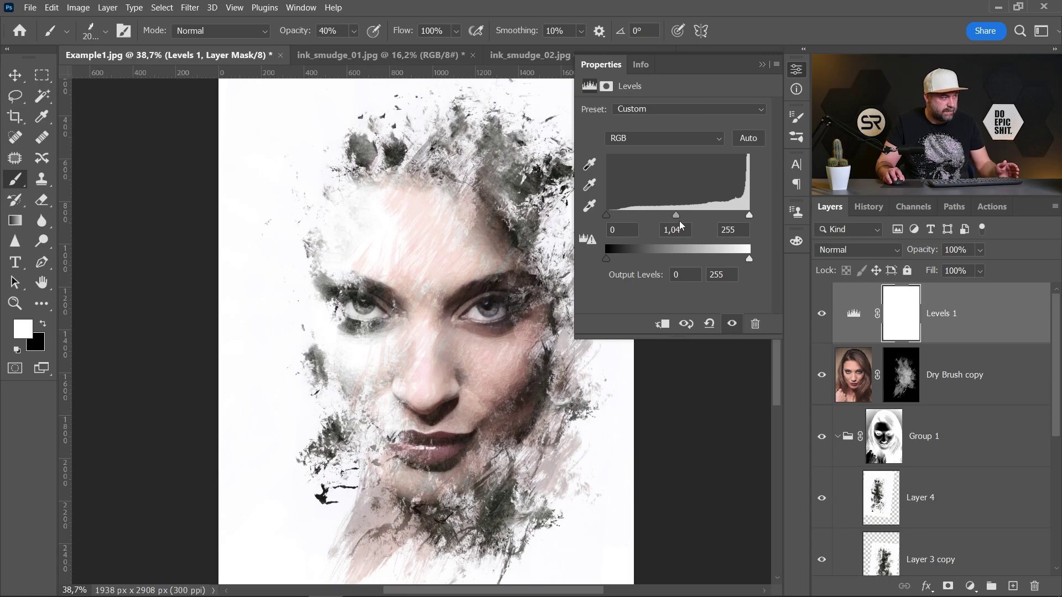
{"action": "left_click", "coordinate": [795, 71]}
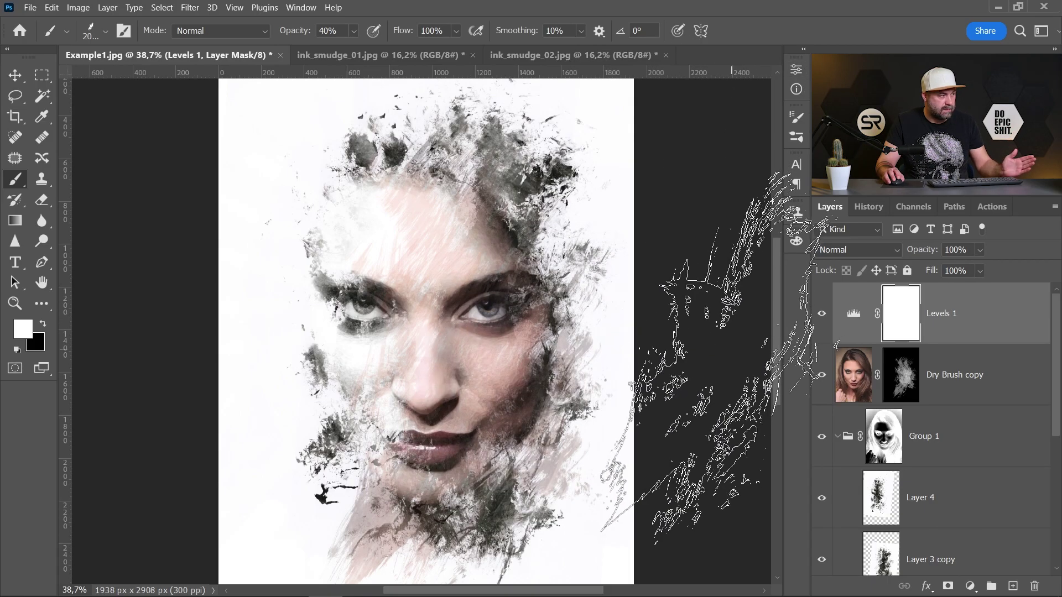
{"action": "key", "text": "m"}
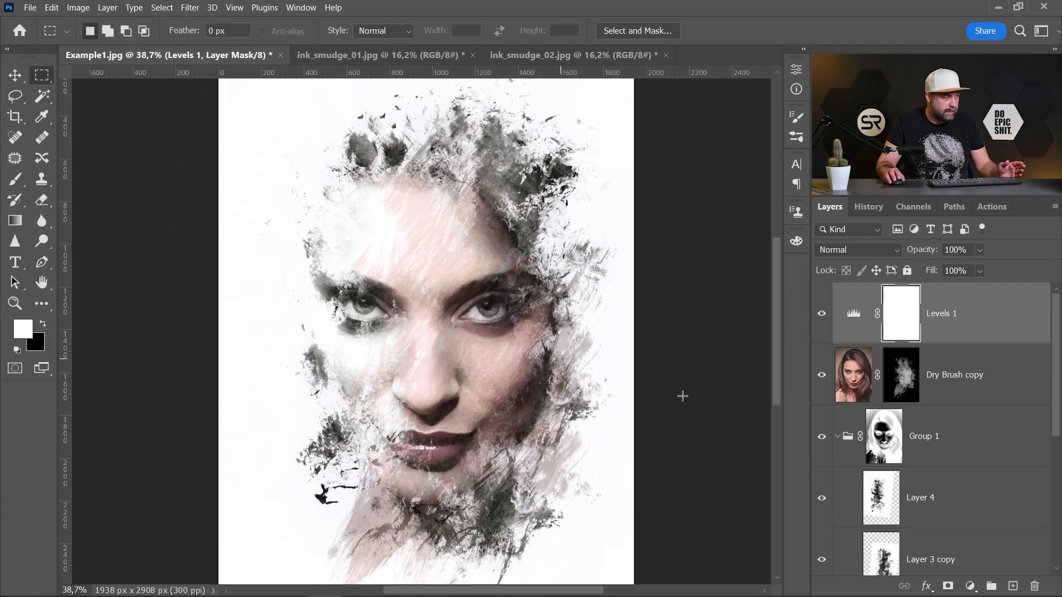
{"action": "scroll", "coordinate": [998, 501], "scroll_direction": "down", "scroll_amount": 5}
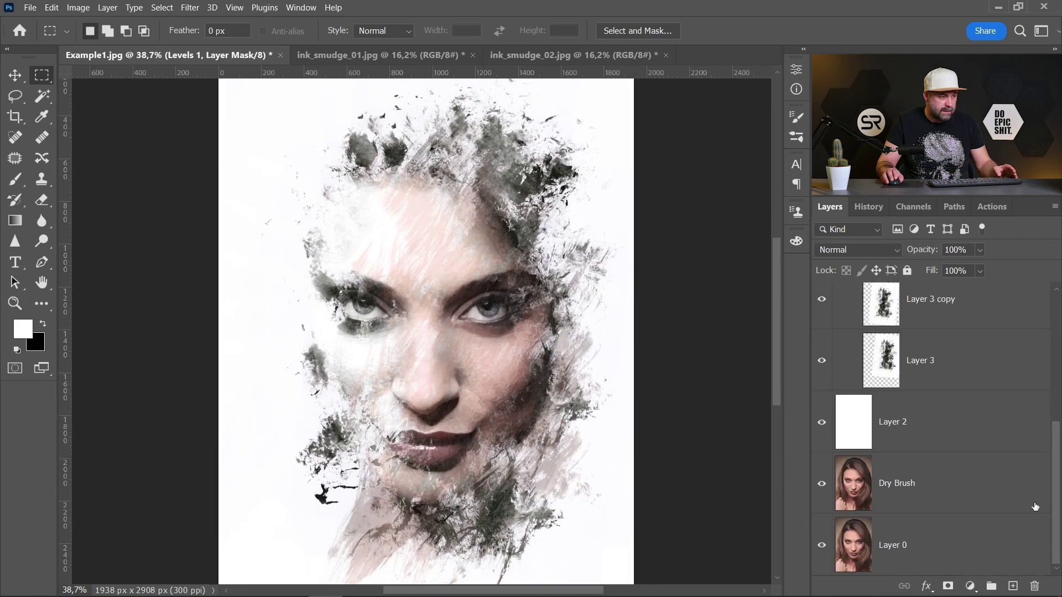
{"action": "left_click", "coordinate": [822, 546], "text": "alt"}
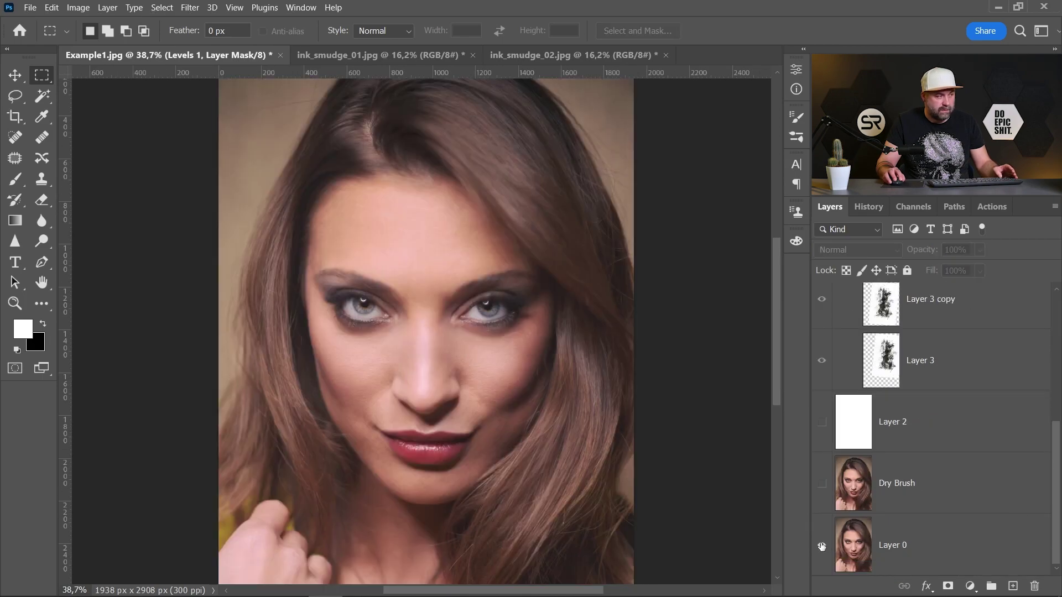
{"action": "left_click", "coordinate": [821, 546], "text": "alt"}
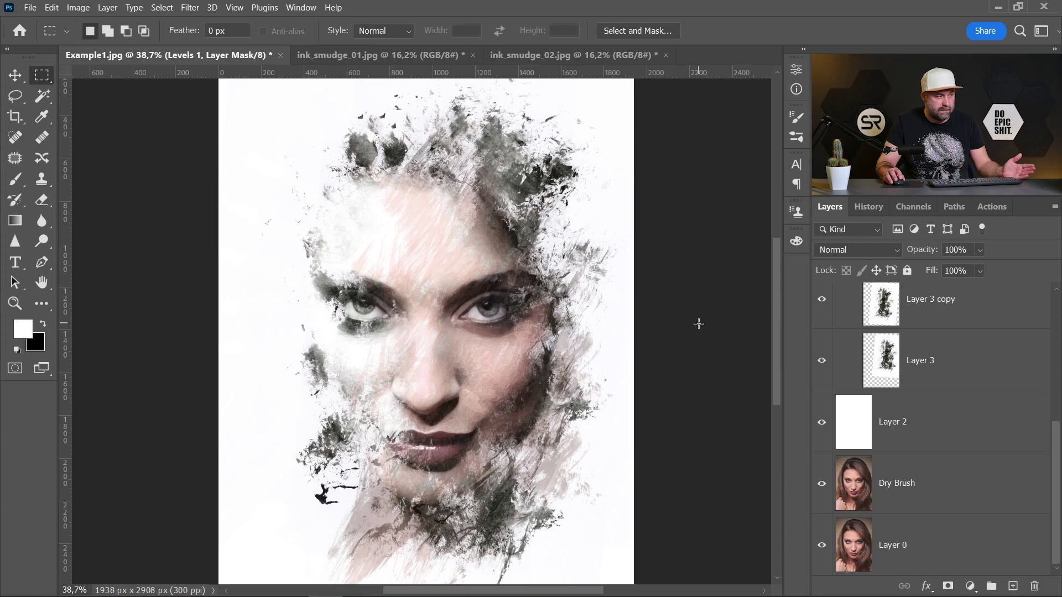